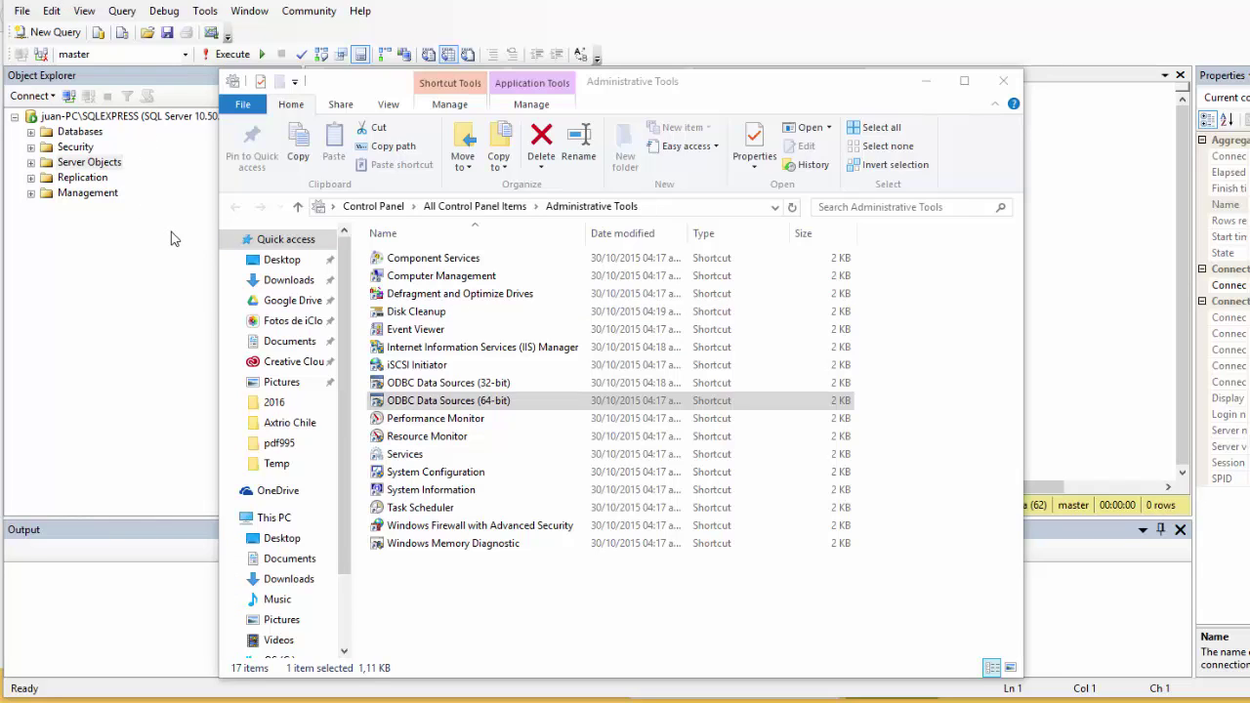
Step: Open the 64-bit ODBC data source administrator and show its system data sources
click(449, 404)
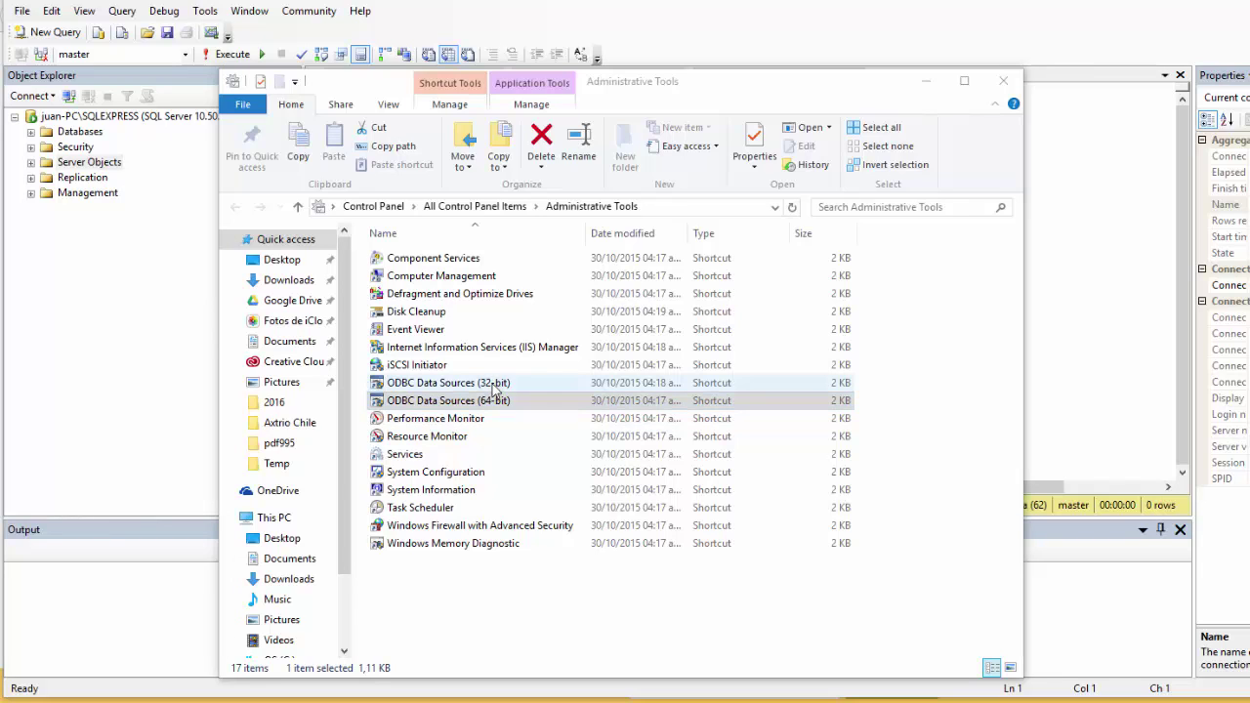
double_click(444, 403)
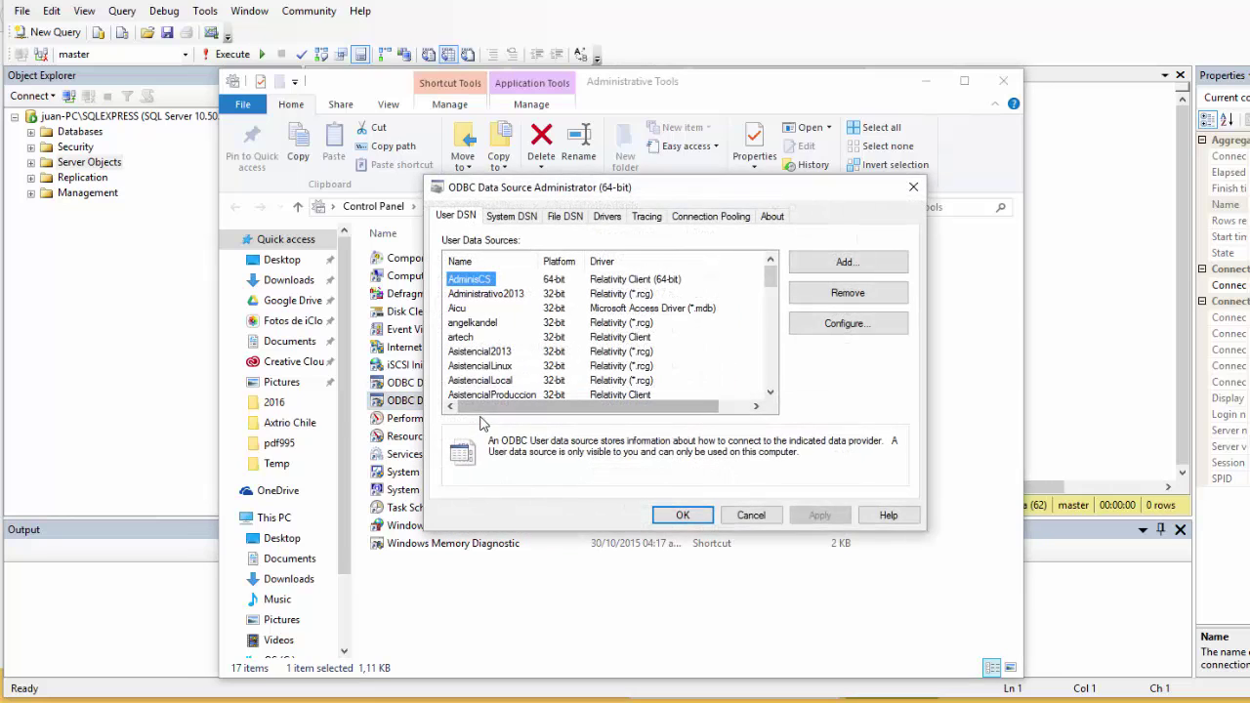
click(524, 217)
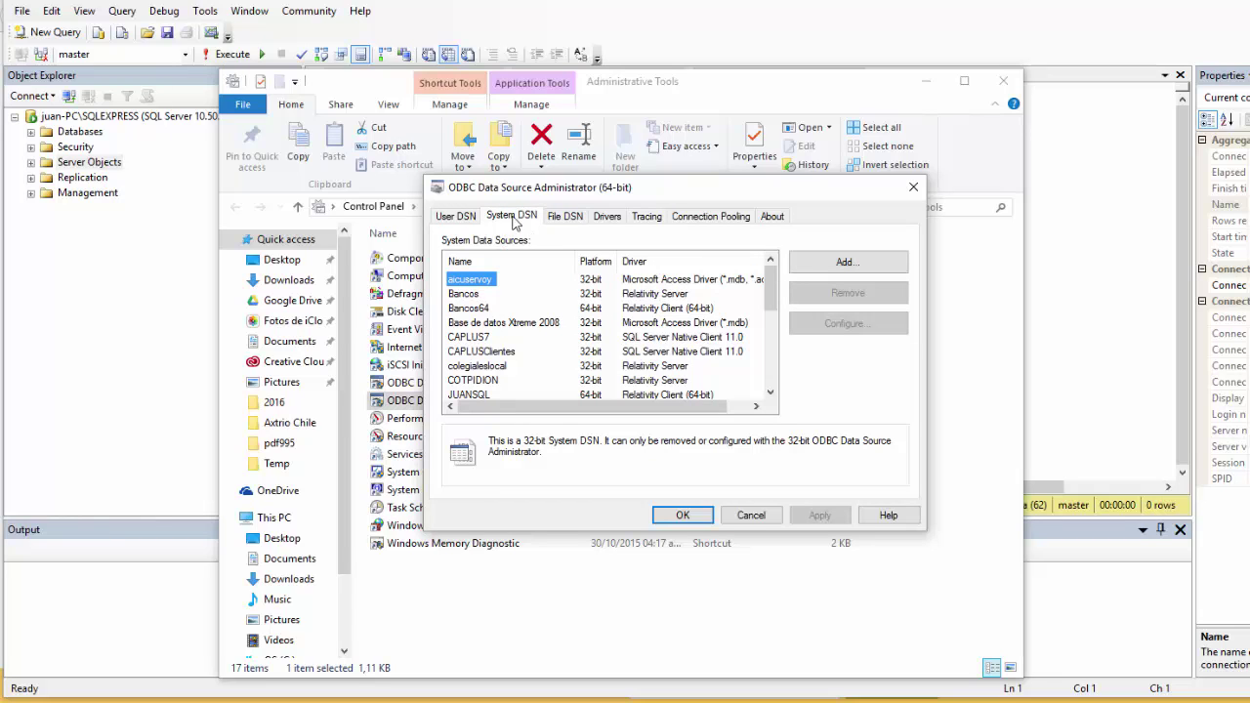
click(467, 221)
click(511, 217)
Step: Review the setup of the Bancos64 system data source and close it without changes
click(485, 309)
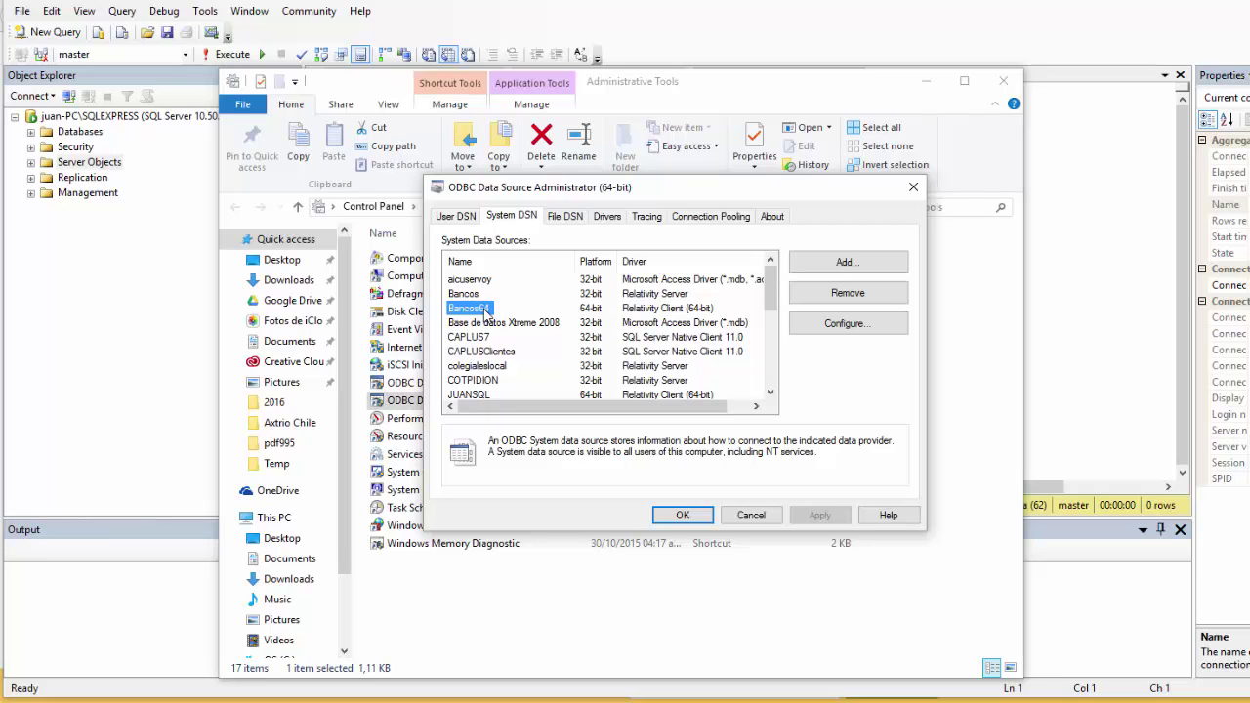
click(858, 330)
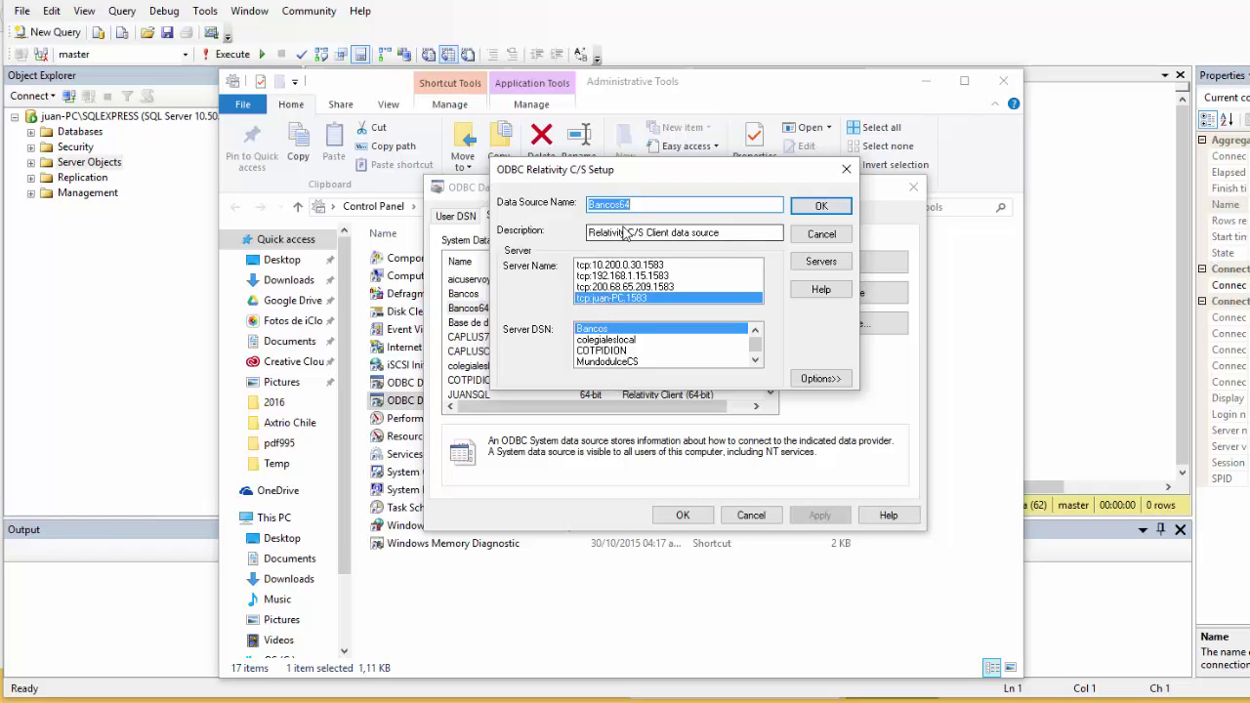
click(822, 236)
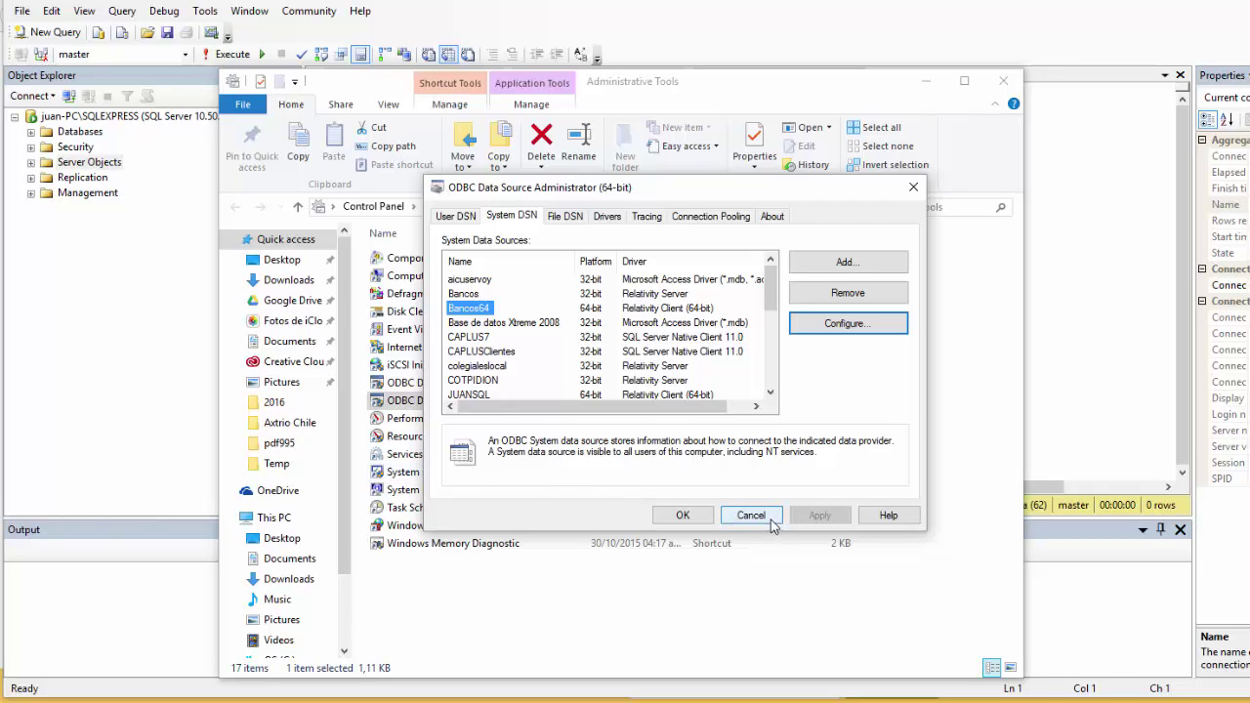
Step: Switch to SQL Server Management Studio and examine the options of the MSDASQL linked server provider under Server Objects
click(120, 287)
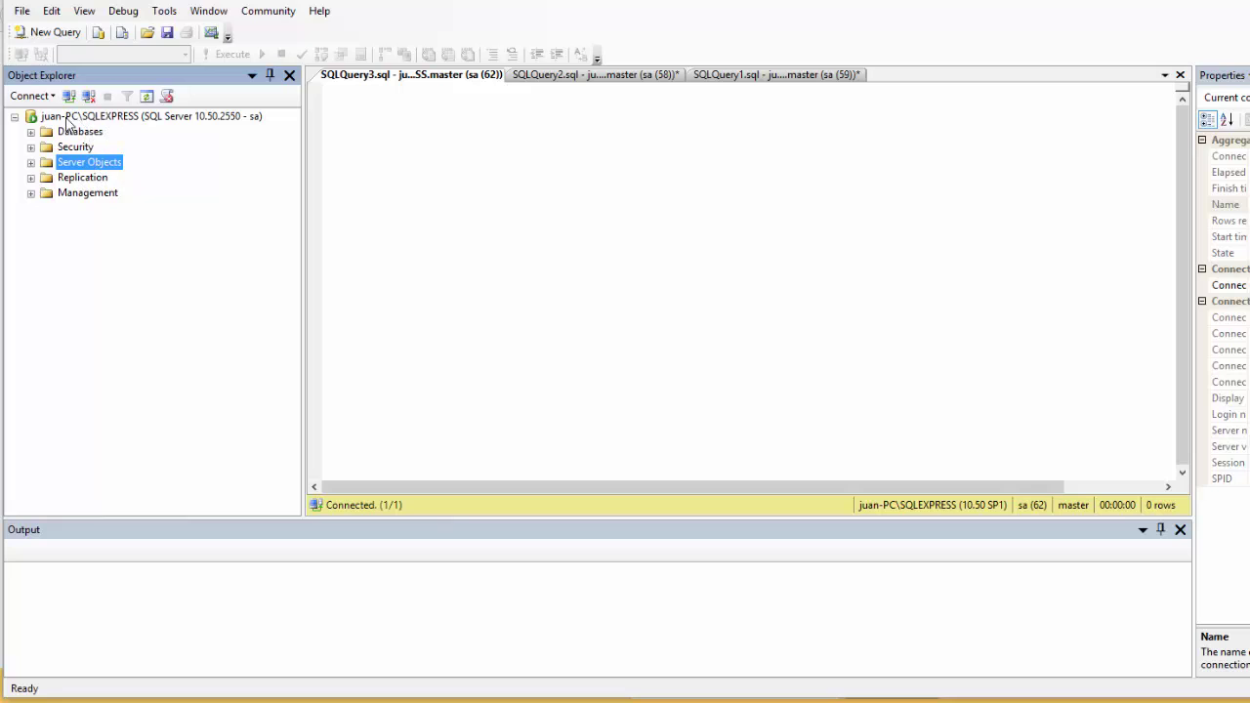
click(32, 163)
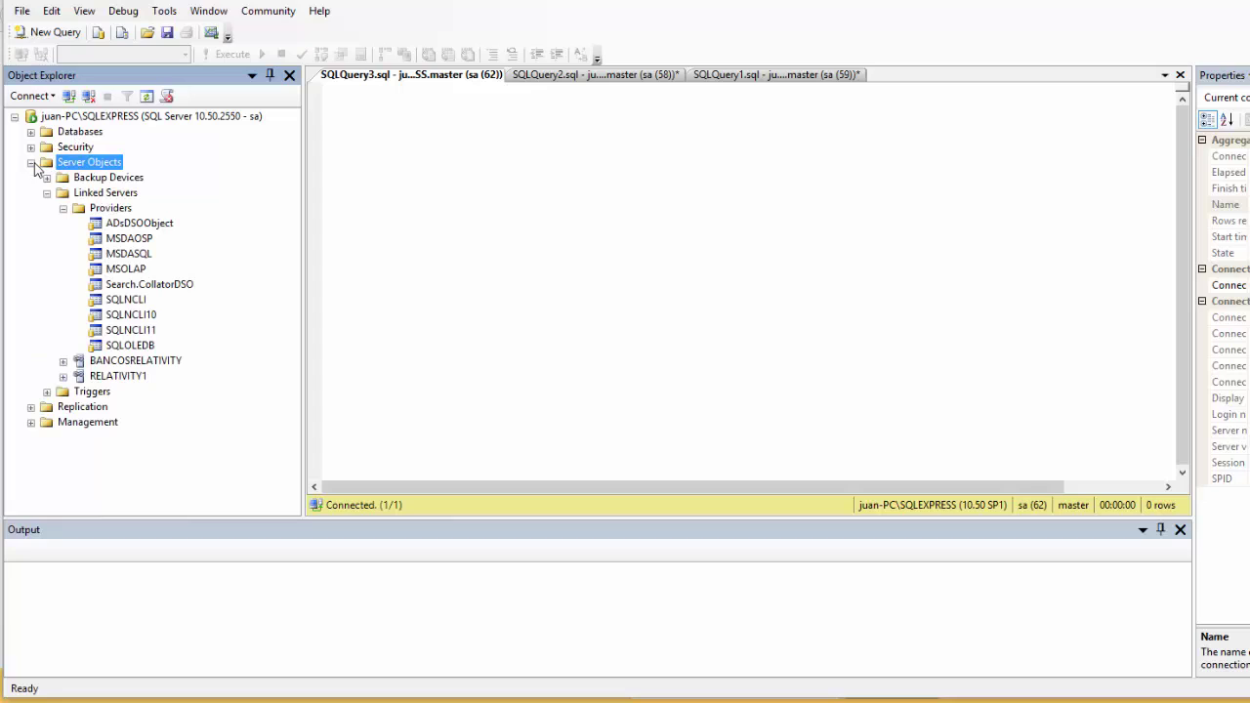
click(133, 256)
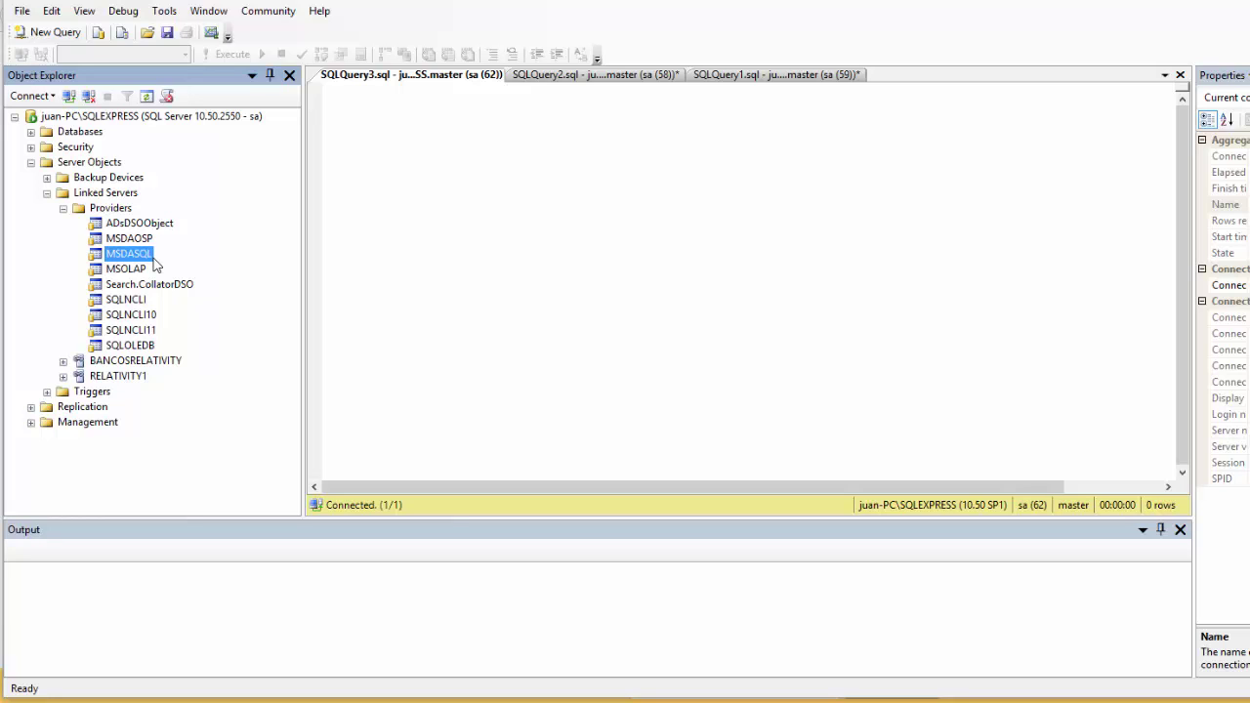
right_click(144, 257)
click(205, 311)
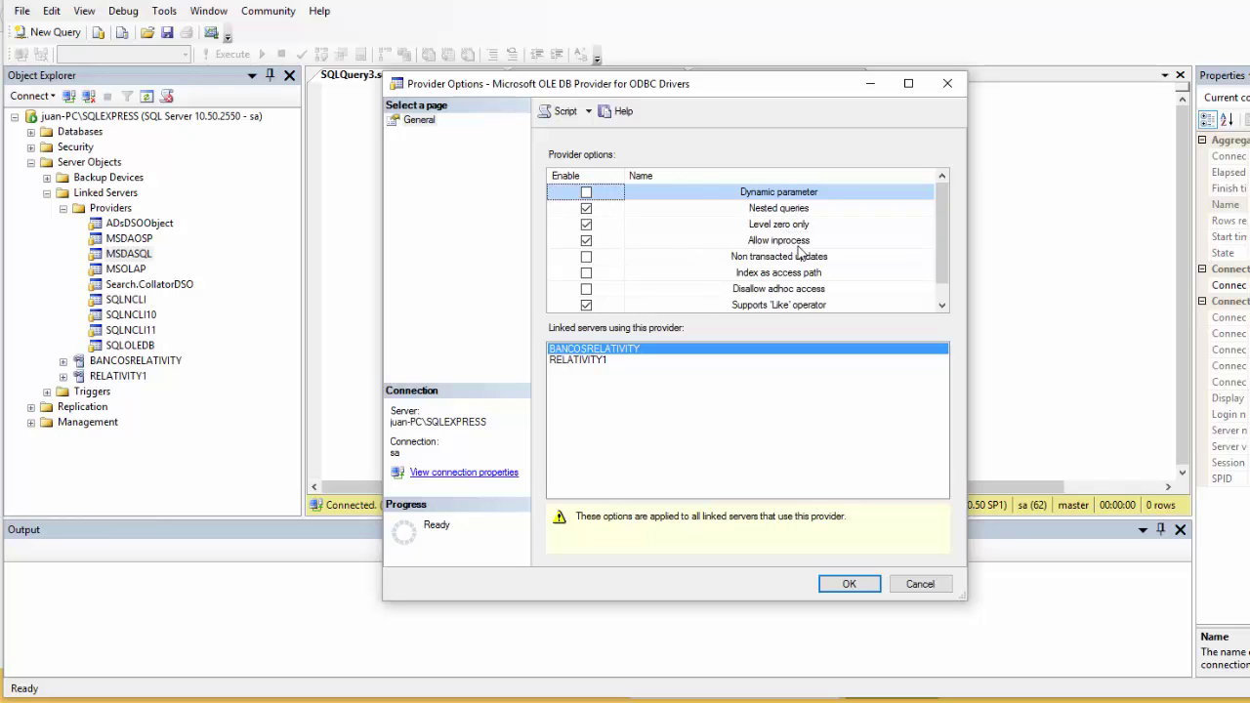
click(870, 588)
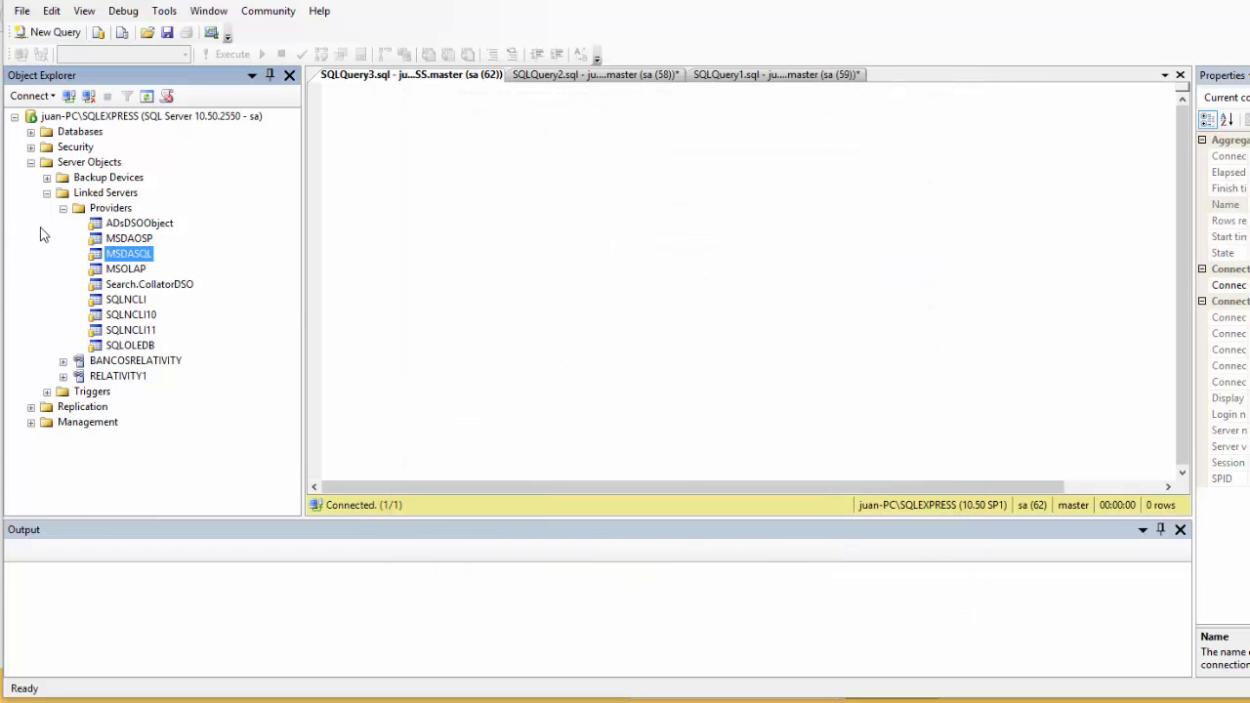
Step: Try to set up a new linked server as another data source with the Microsoft OLE DB Provider for ODBC Drivers
click(63, 208)
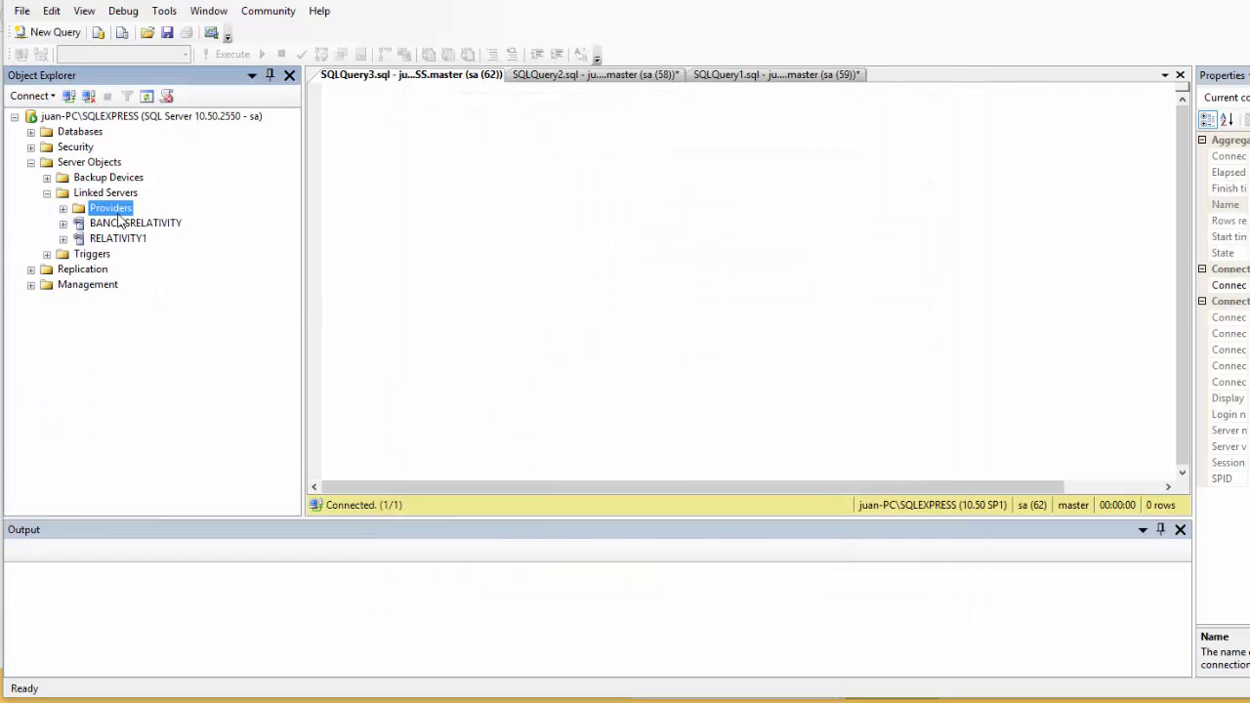
click(99, 196)
right_click(99, 202)
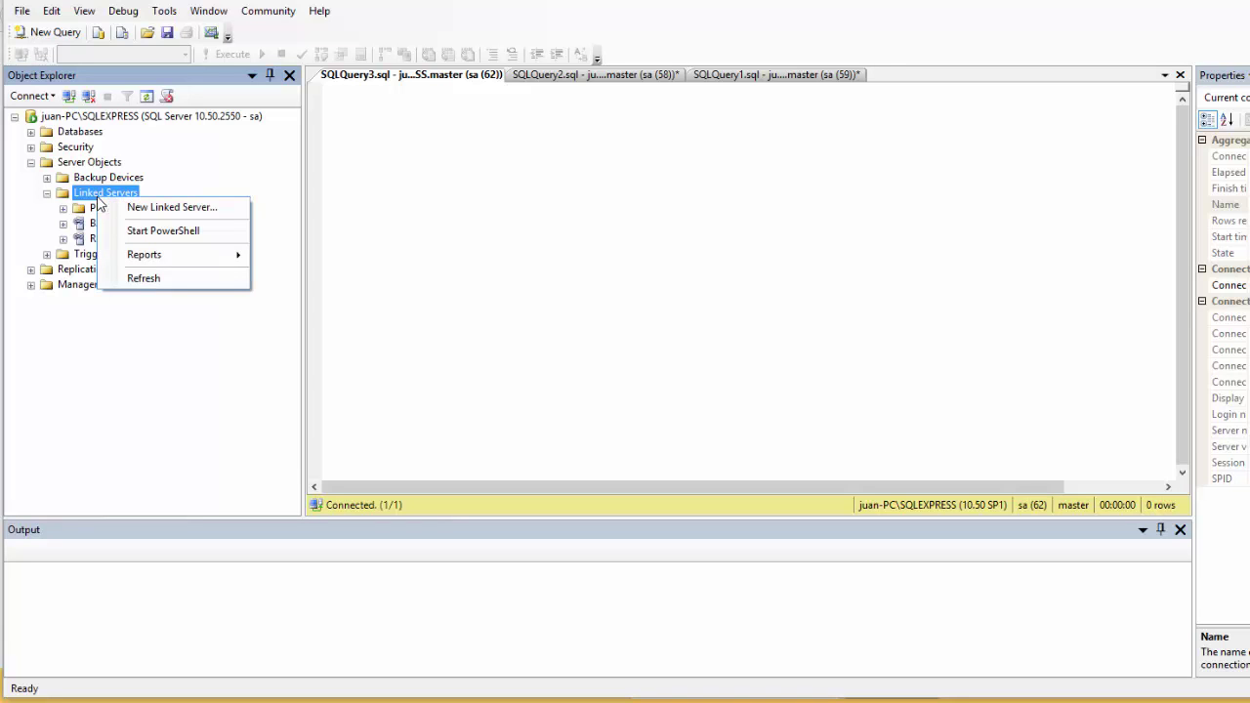
click(184, 209)
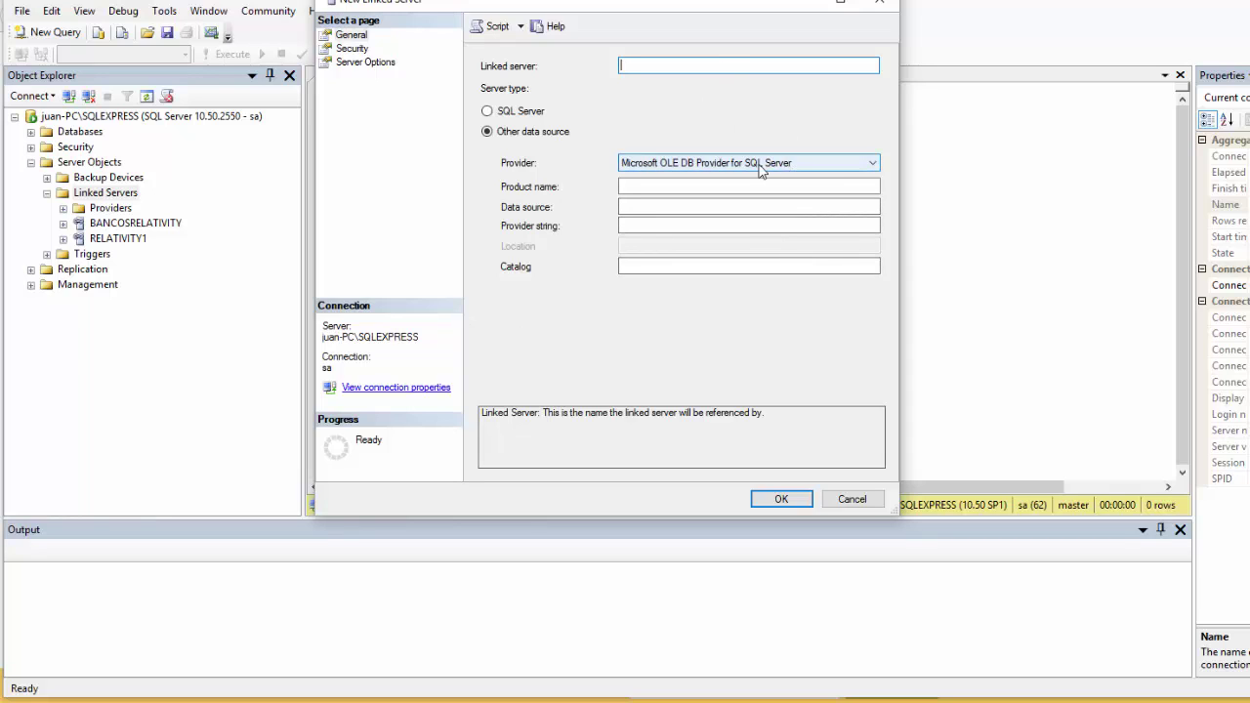
click(528, 113)
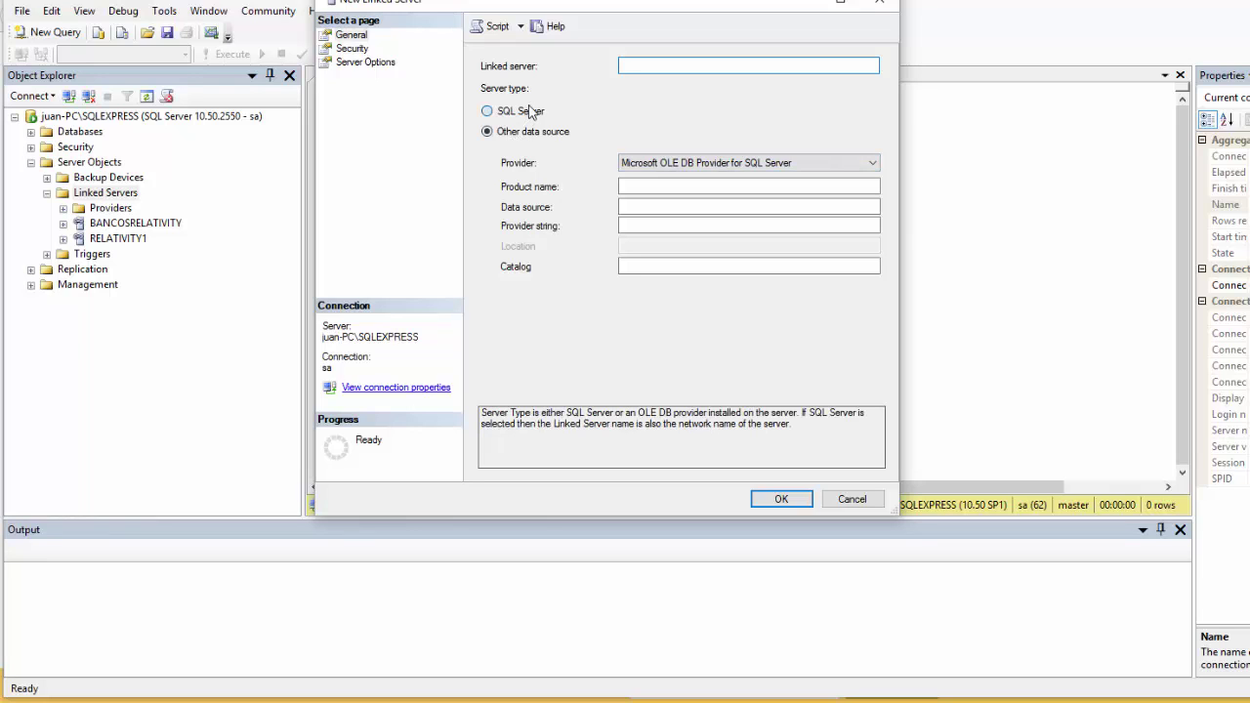
click(527, 133)
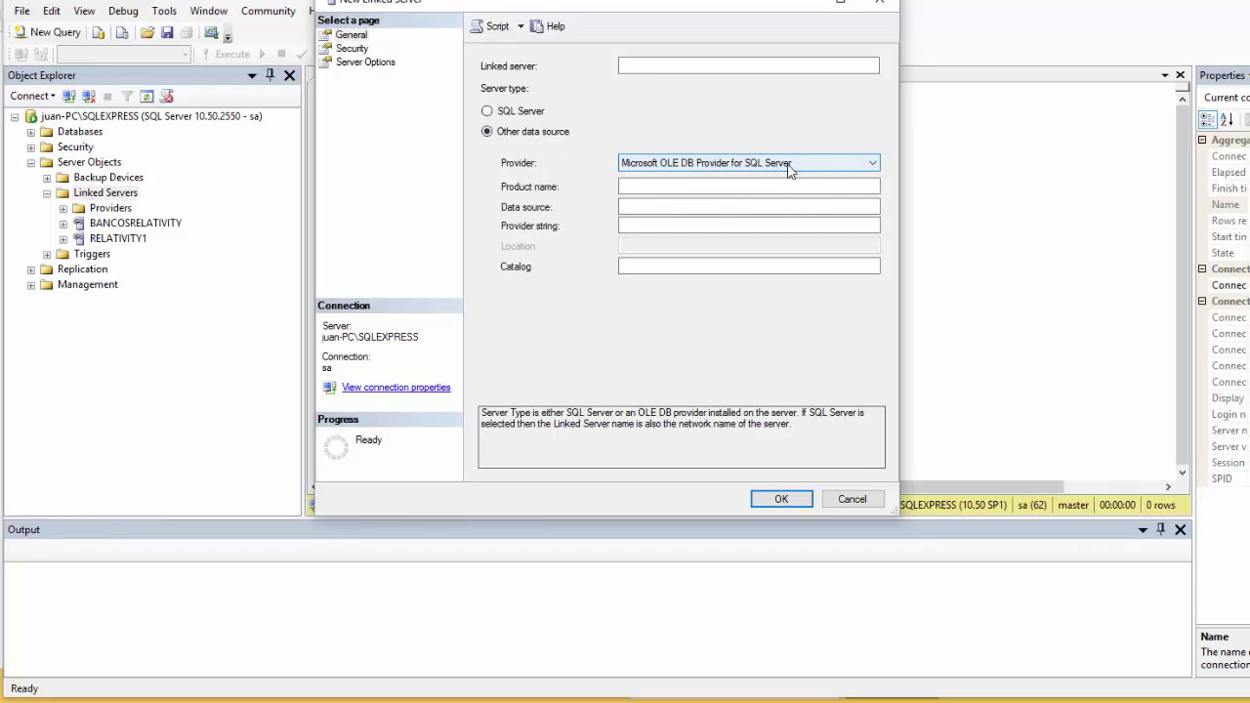
click(791, 168)
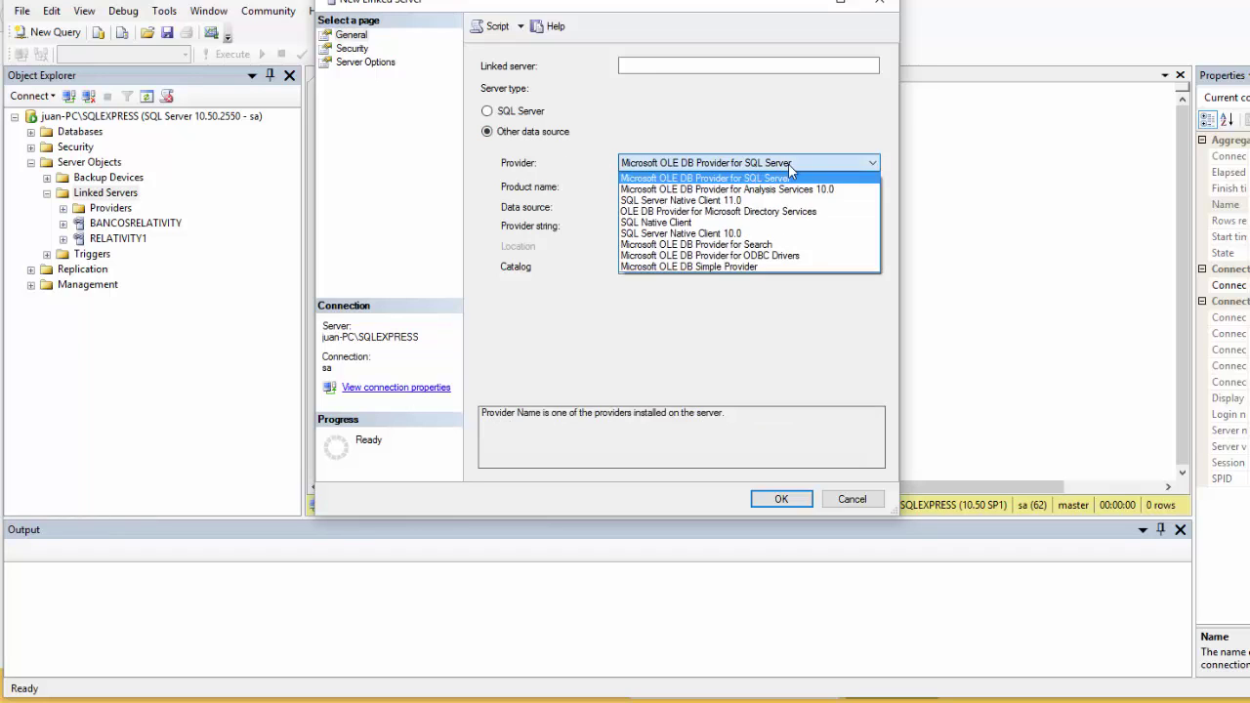
click(789, 258)
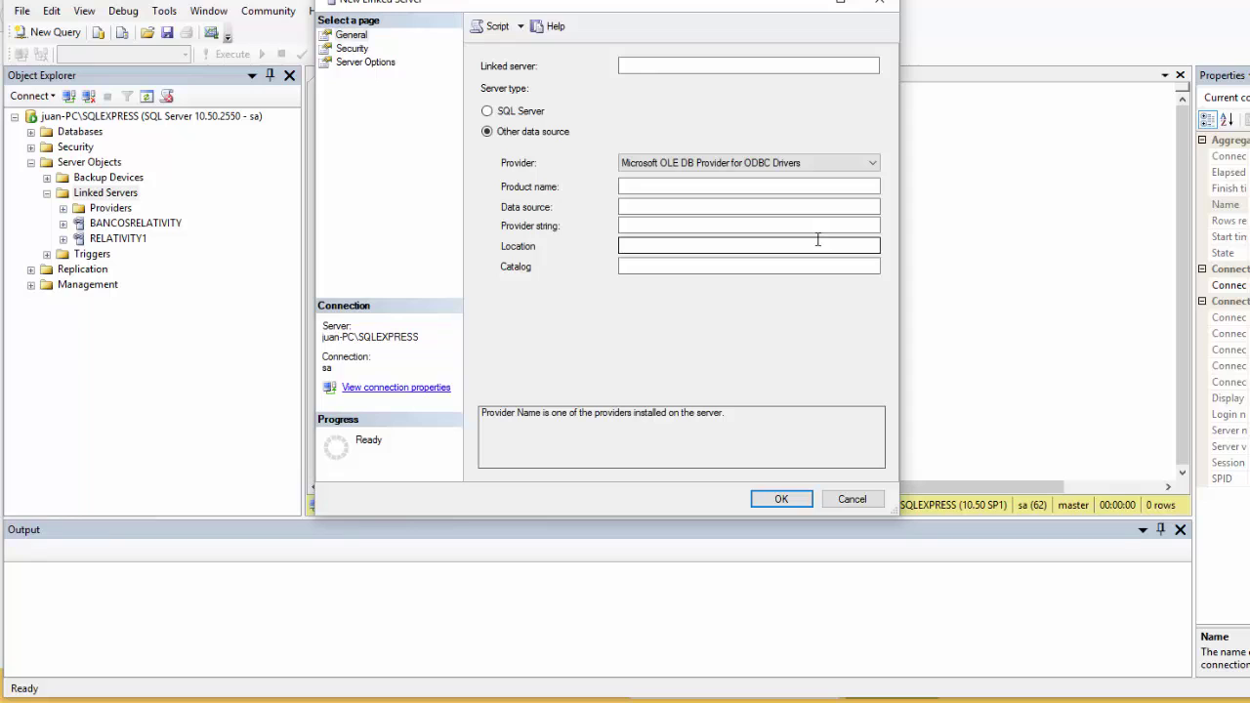
click(811, 188)
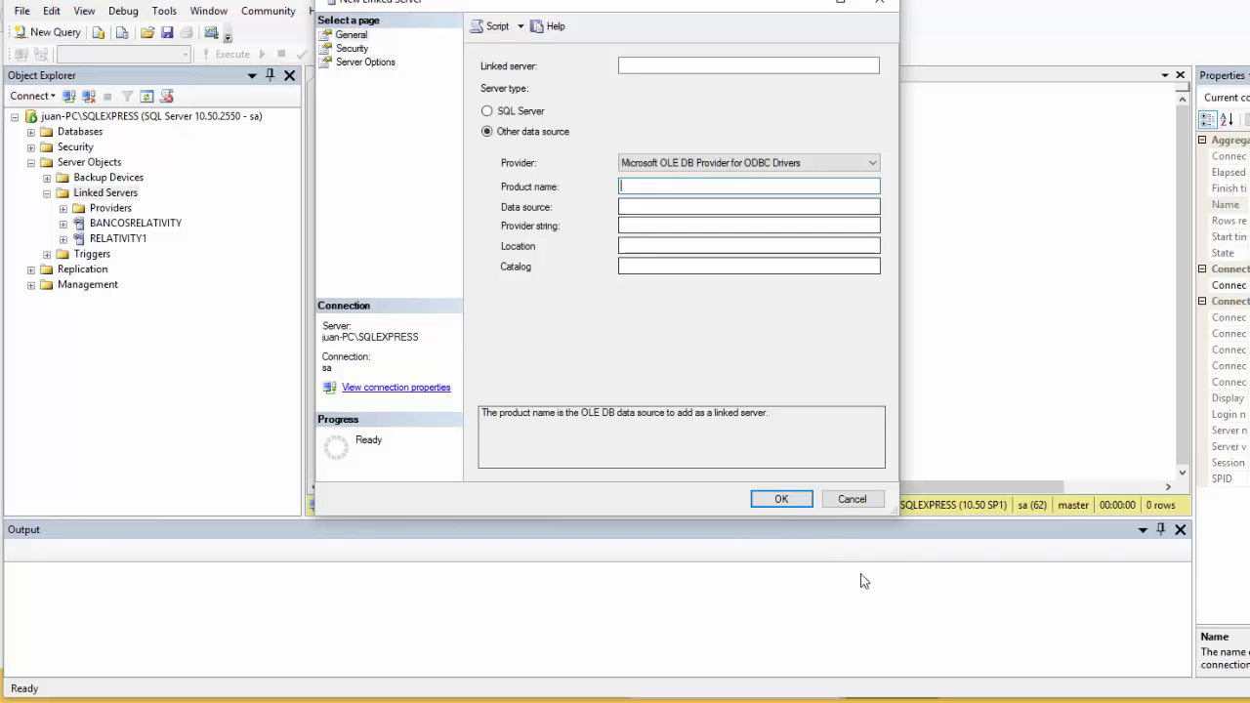
click(852, 499)
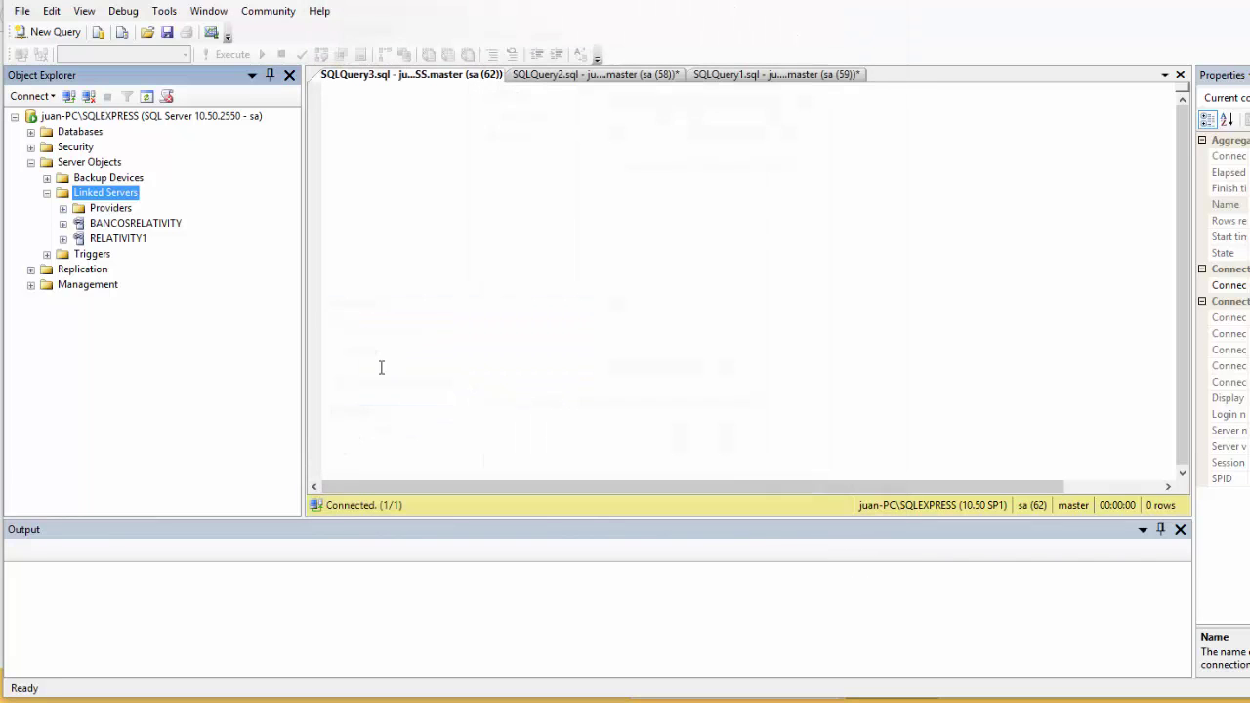
Step: Examine the general properties of the BANCOSRELATIVITY linked server and close them without changes
click(135, 223)
right_click(134, 224)
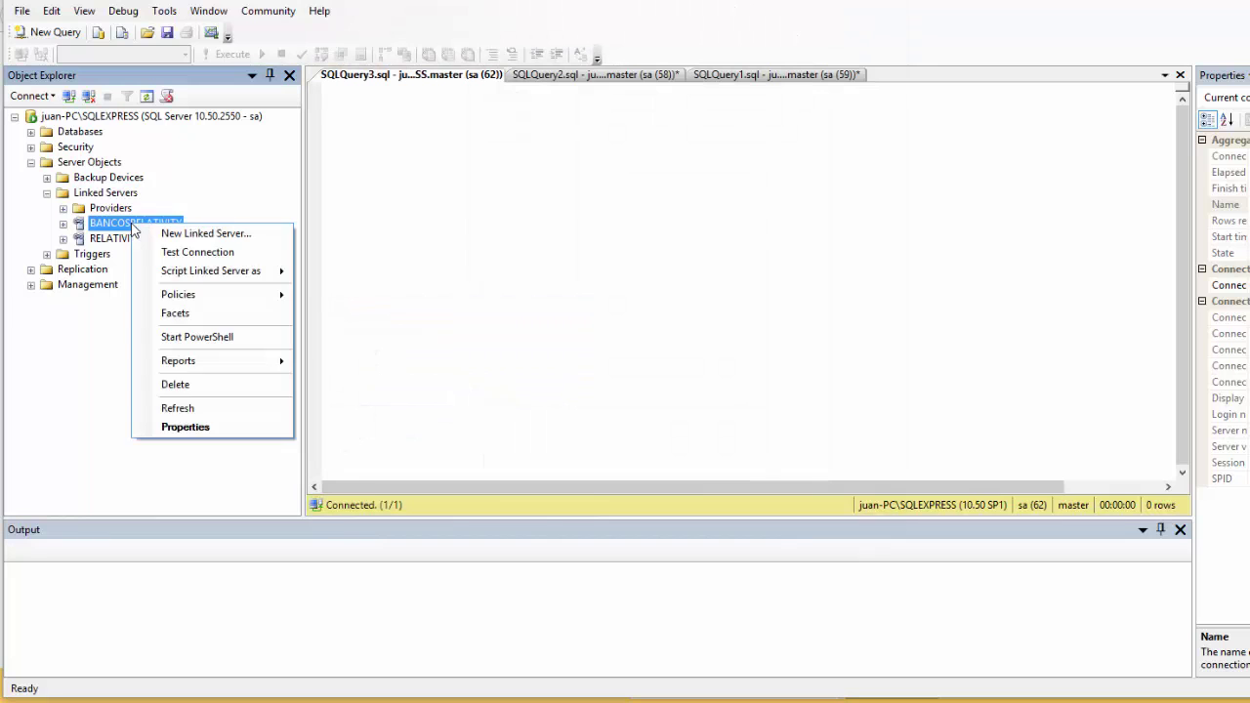
click(186, 427)
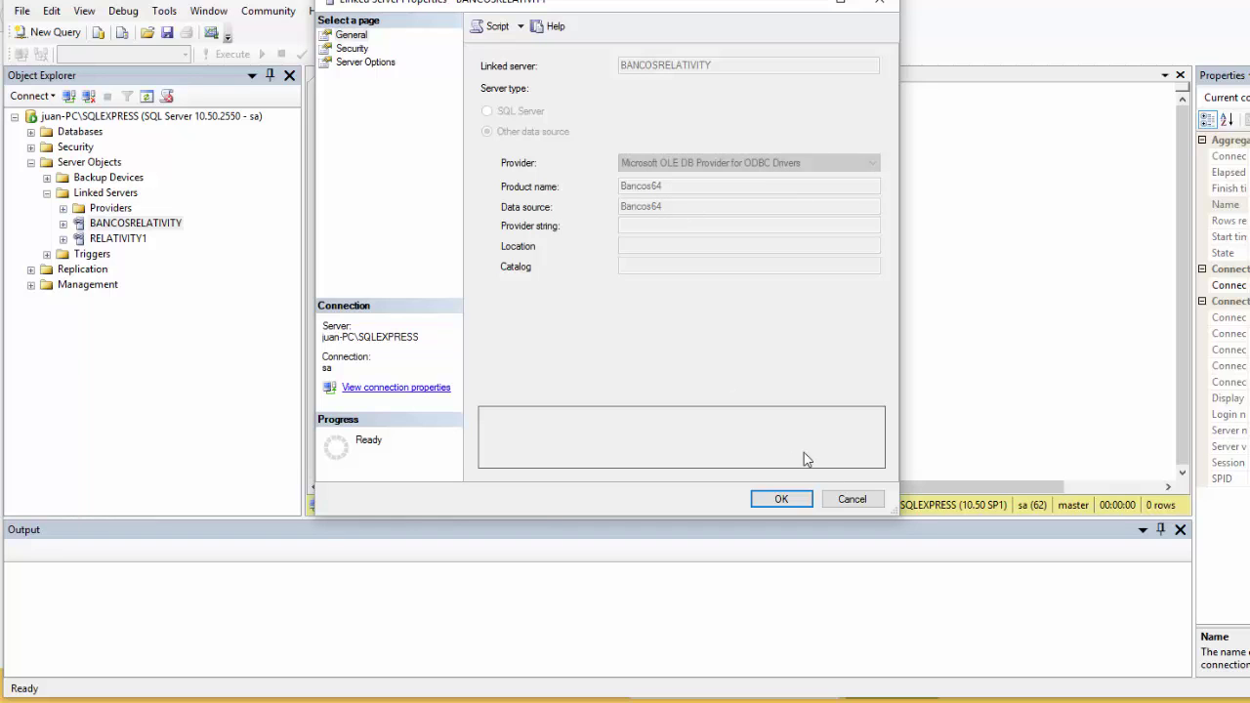
click(850, 500)
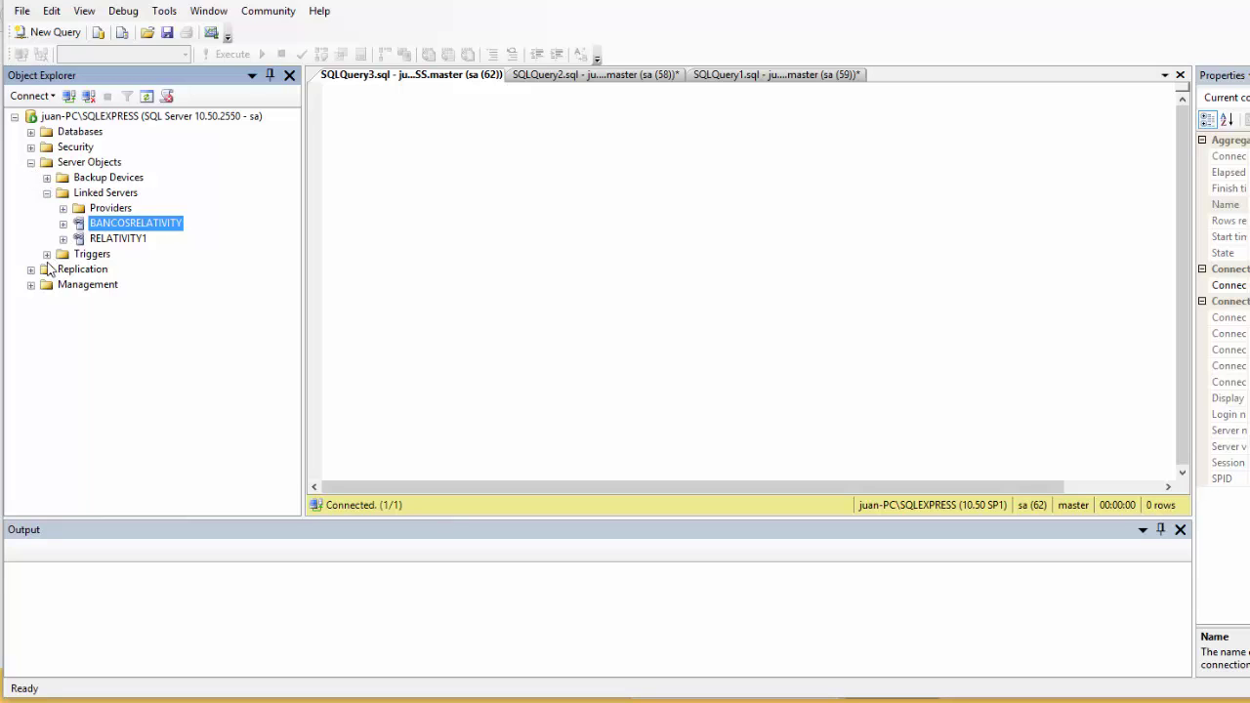
Step: Recheck the enabled options of the MSDASQL provider and close them without changes
click(63, 208)
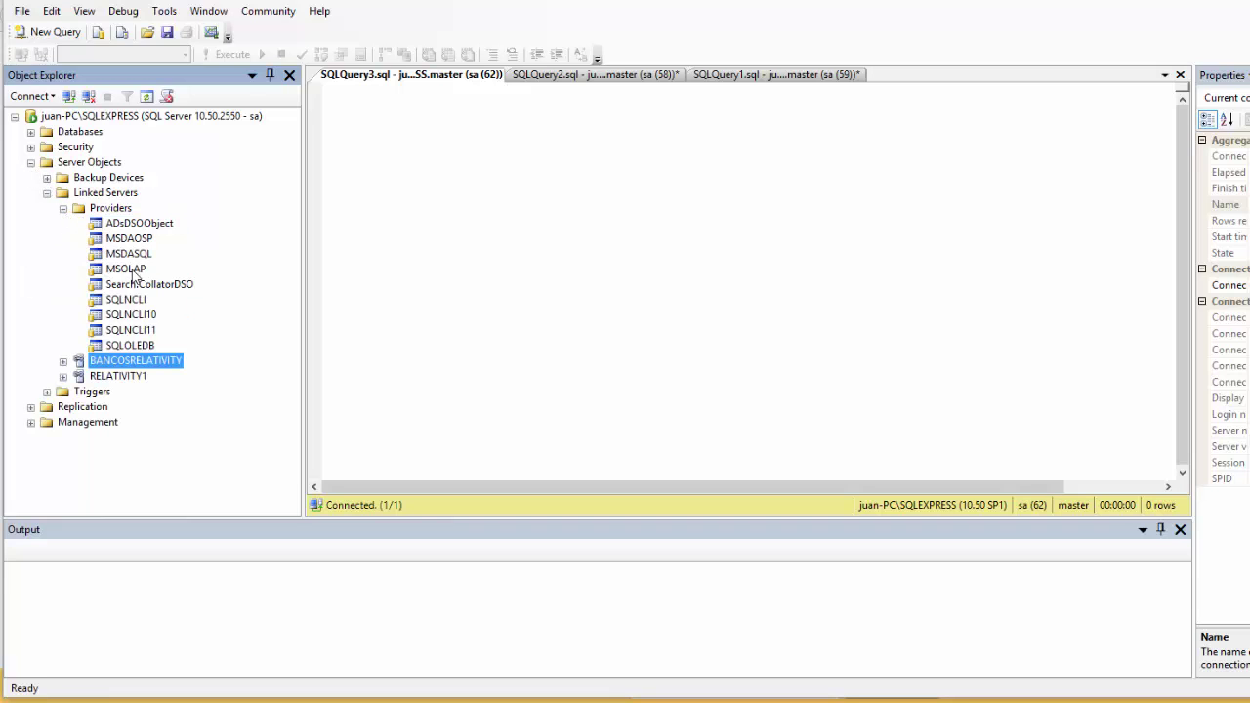
click(136, 253)
right_click(149, 256)
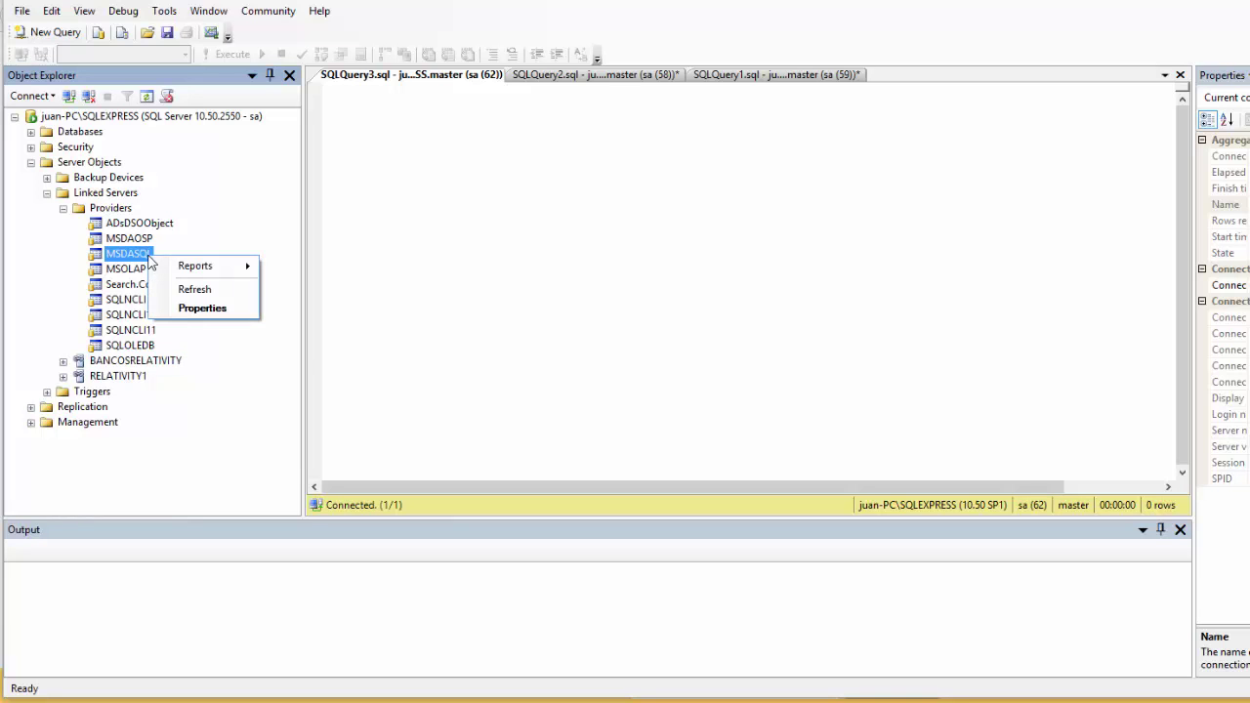
click(210, 313)
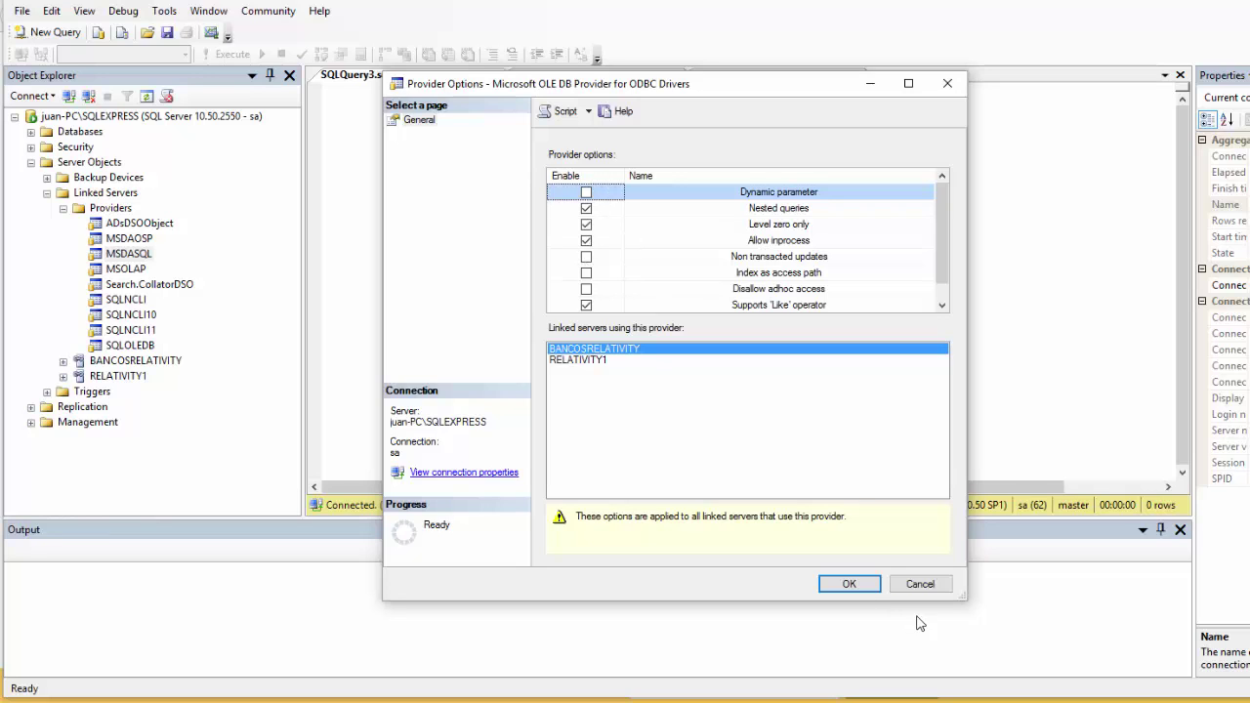
click(920, 584)
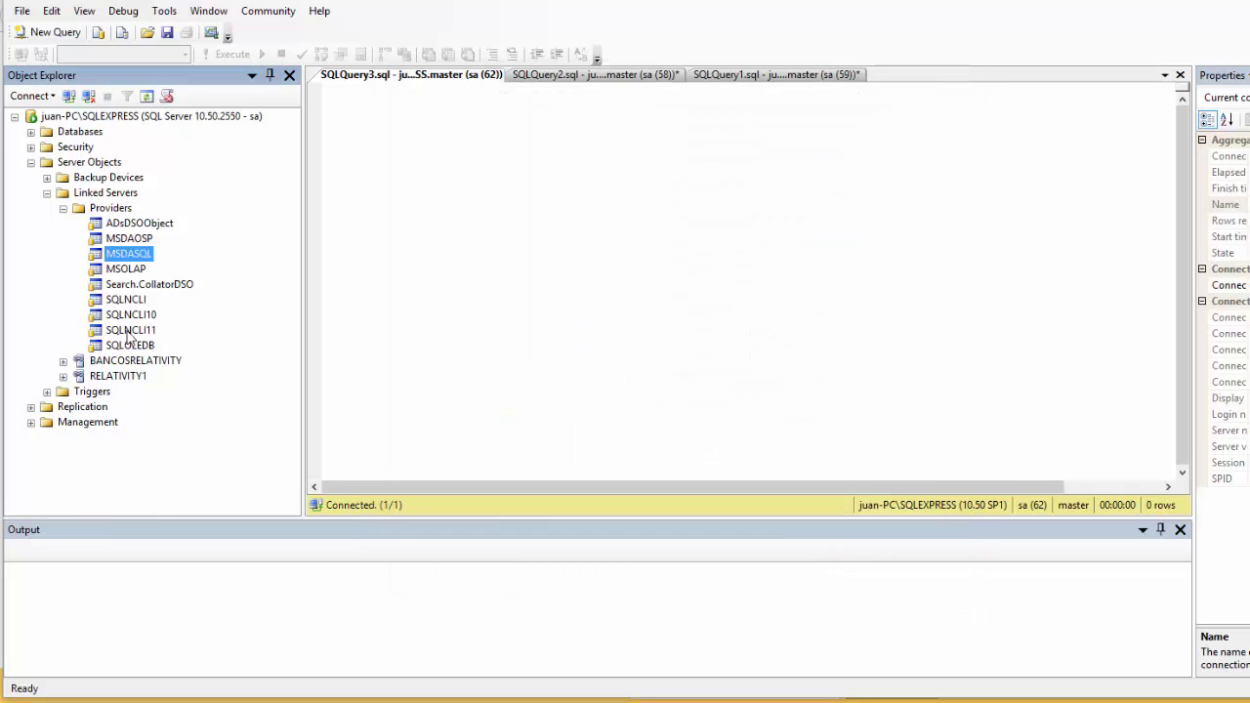
Step: Expand the BANCOSRELATIVITY linked server down to the tables of its Bancos catalog
click(47, 194)
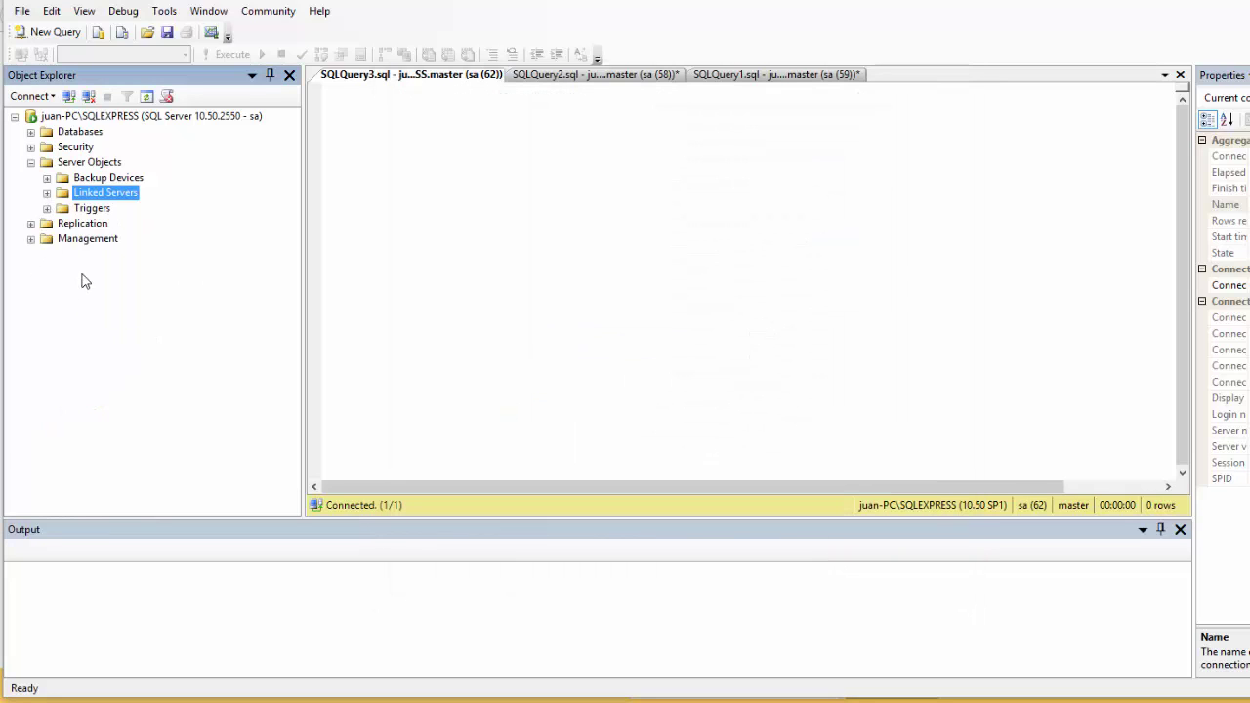
click(47, 192)
click(62, 208)
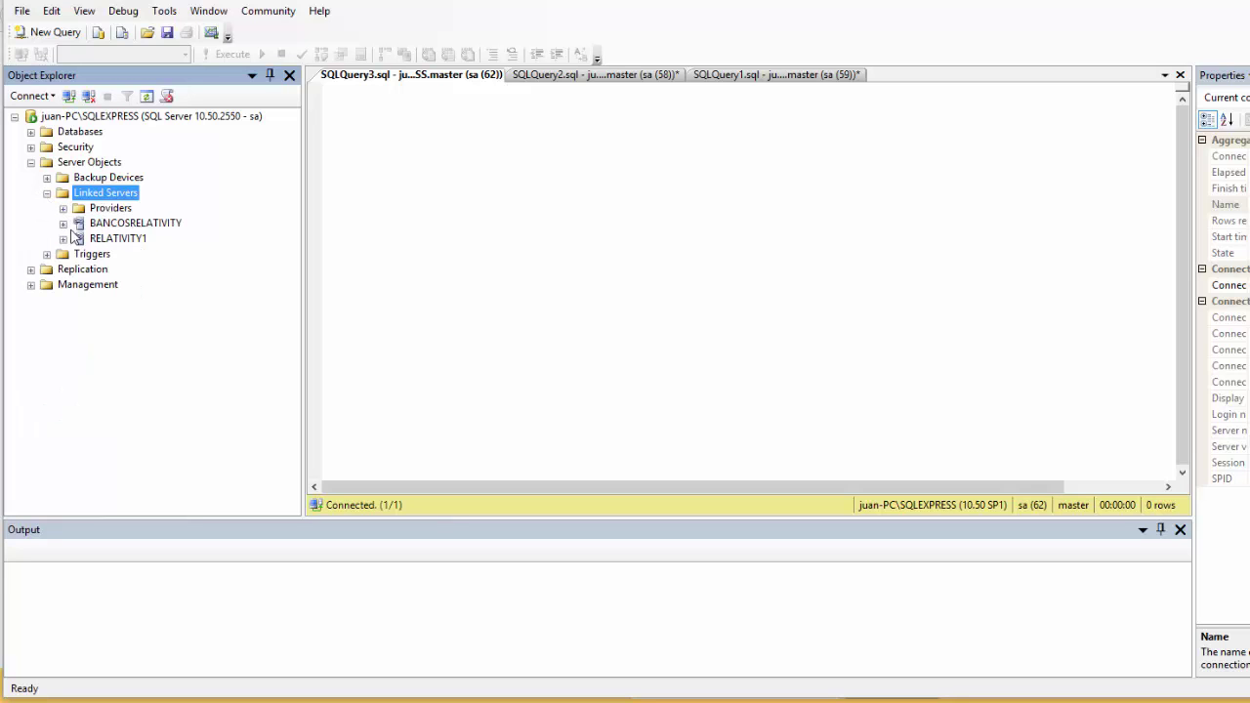
click(128, 223)
click(64, 223)
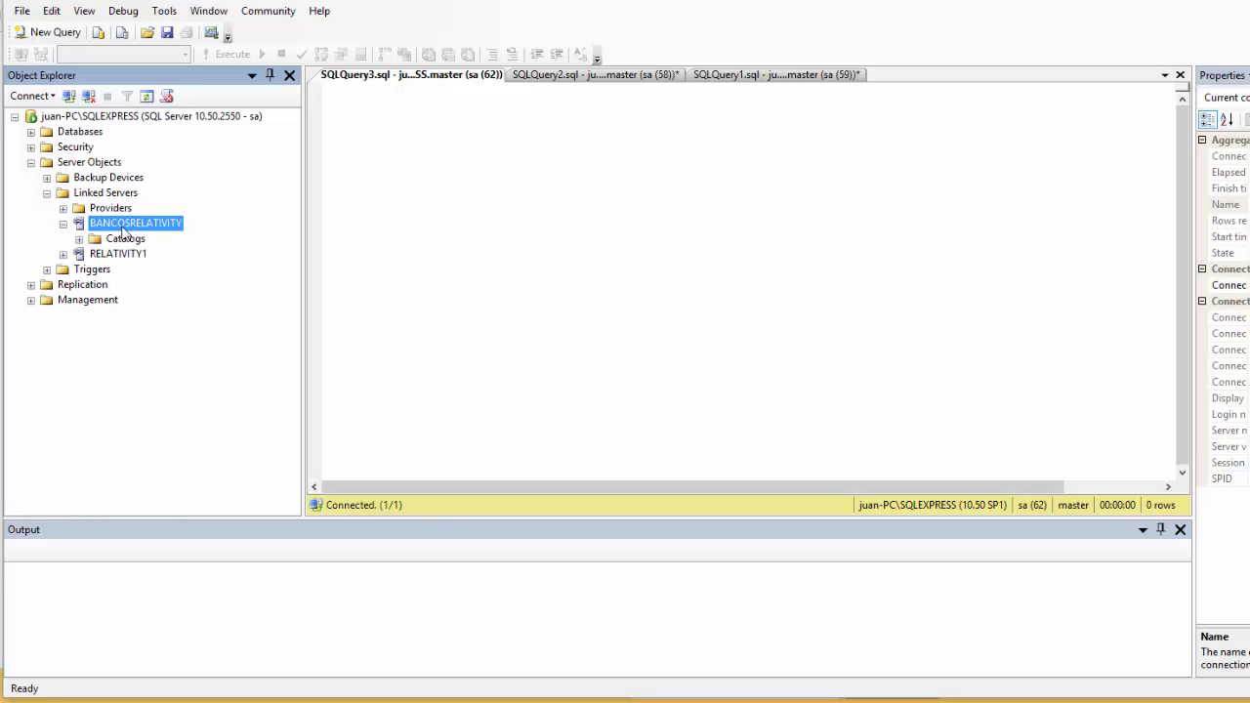
click(79, 239)
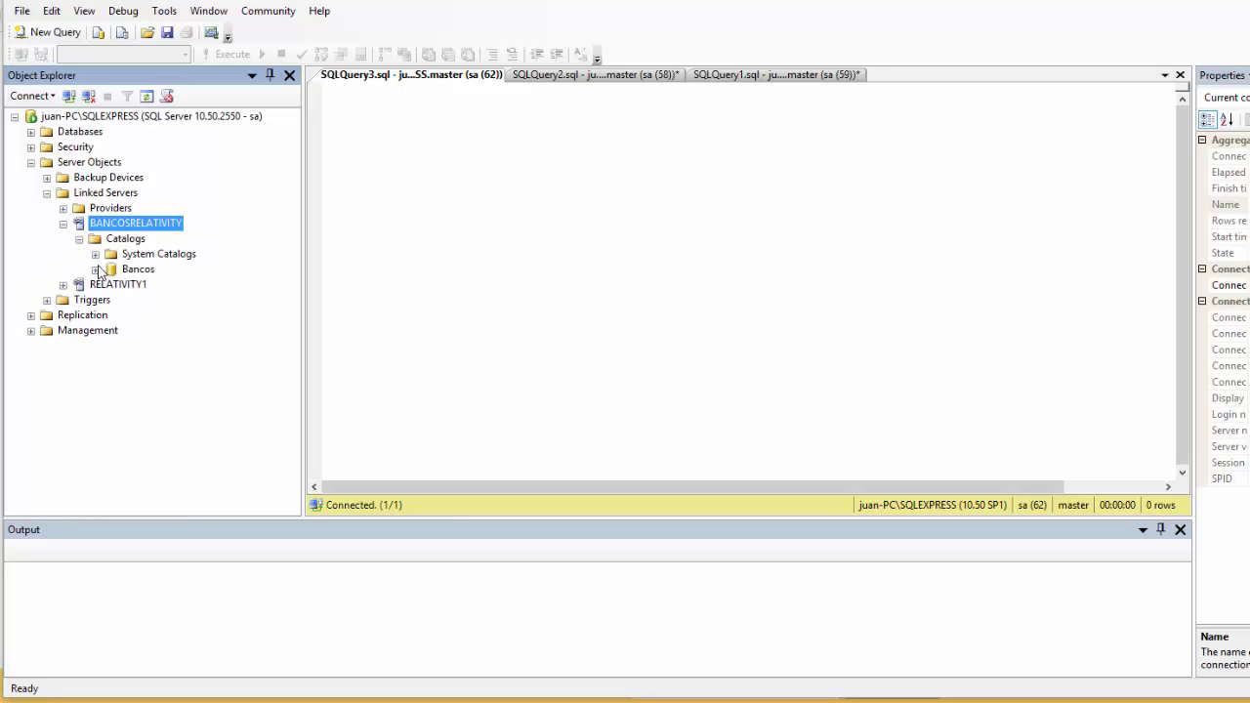
click(96, 270)
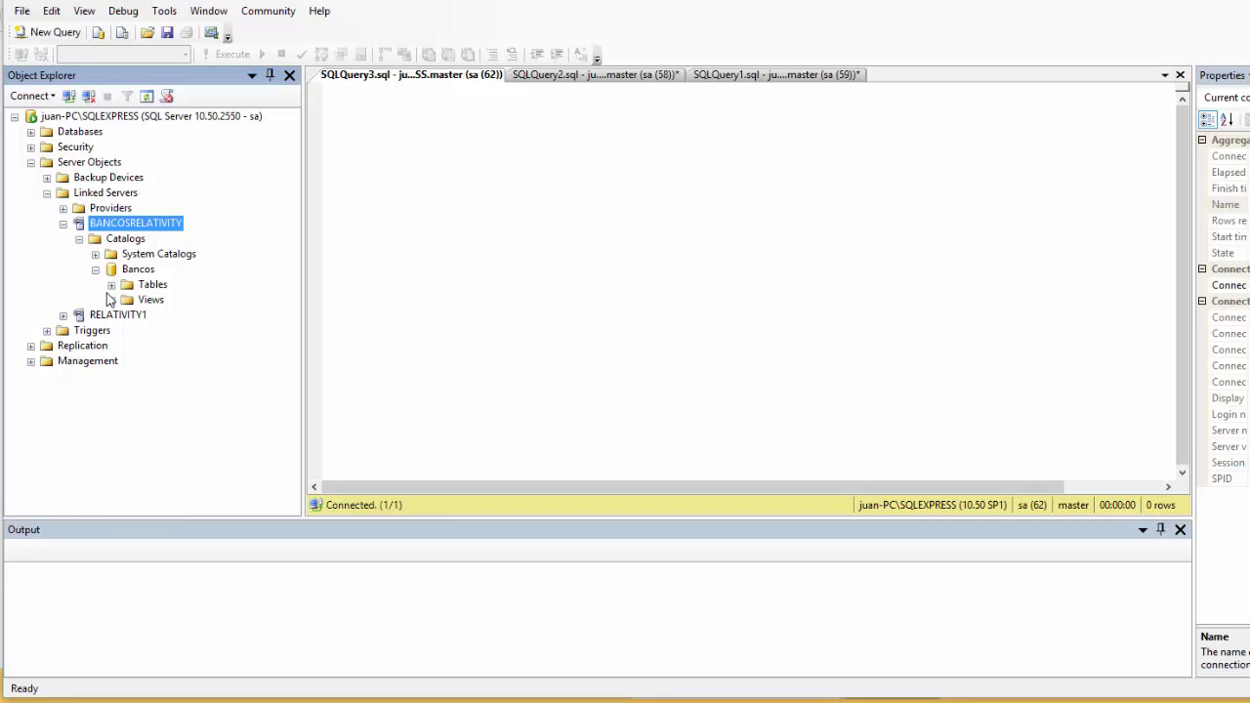
click(112, 285)
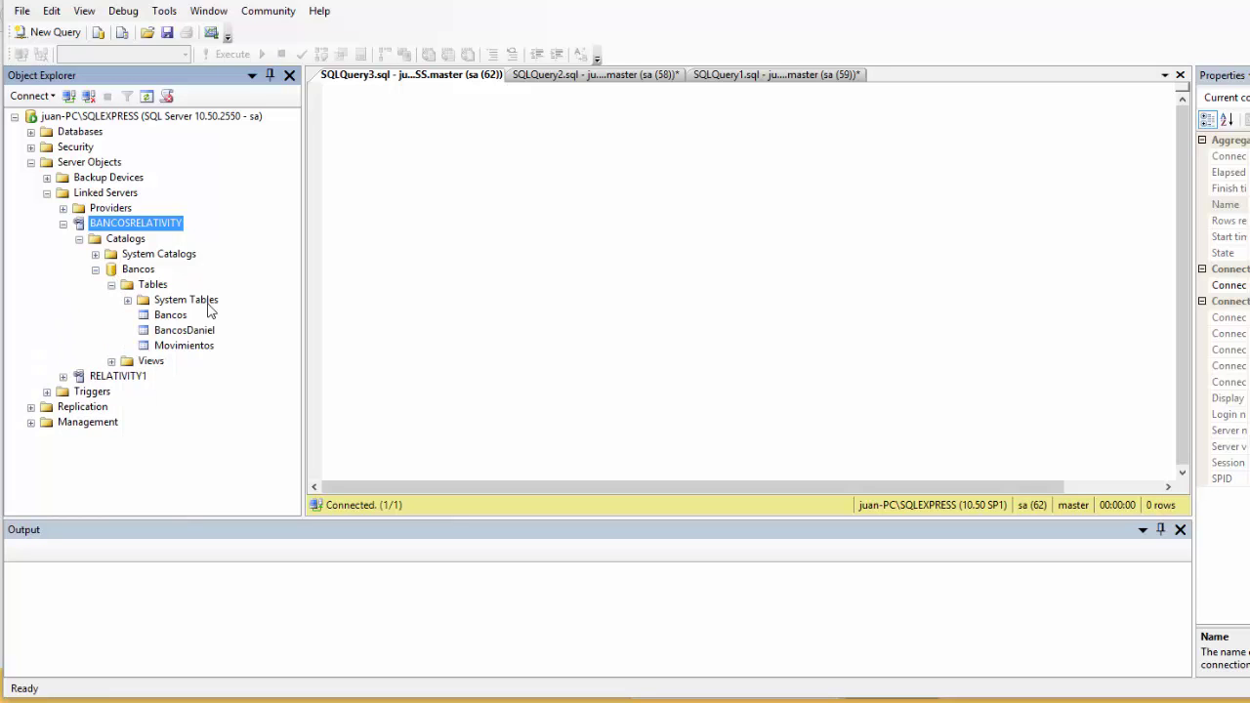
Step: Try to script the Bancos table of the linked server as a SELECT in a new query window, and close that window
click(184, 317)
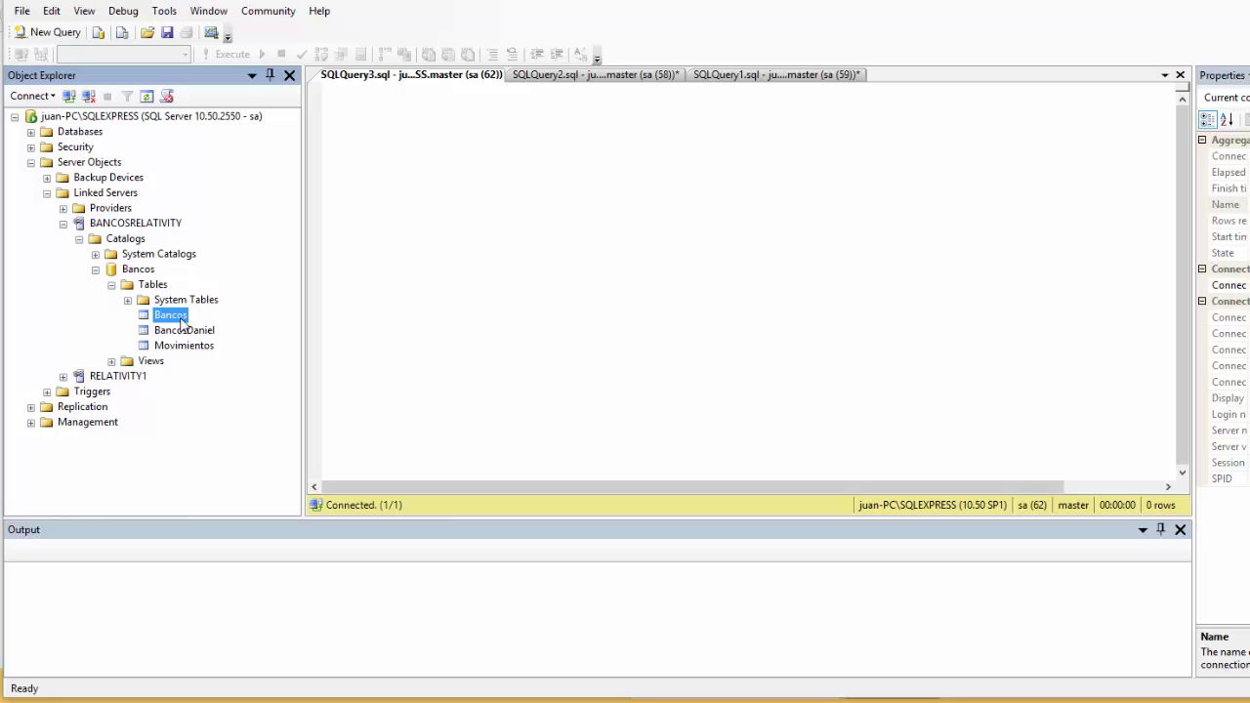
right_click(176, 325)
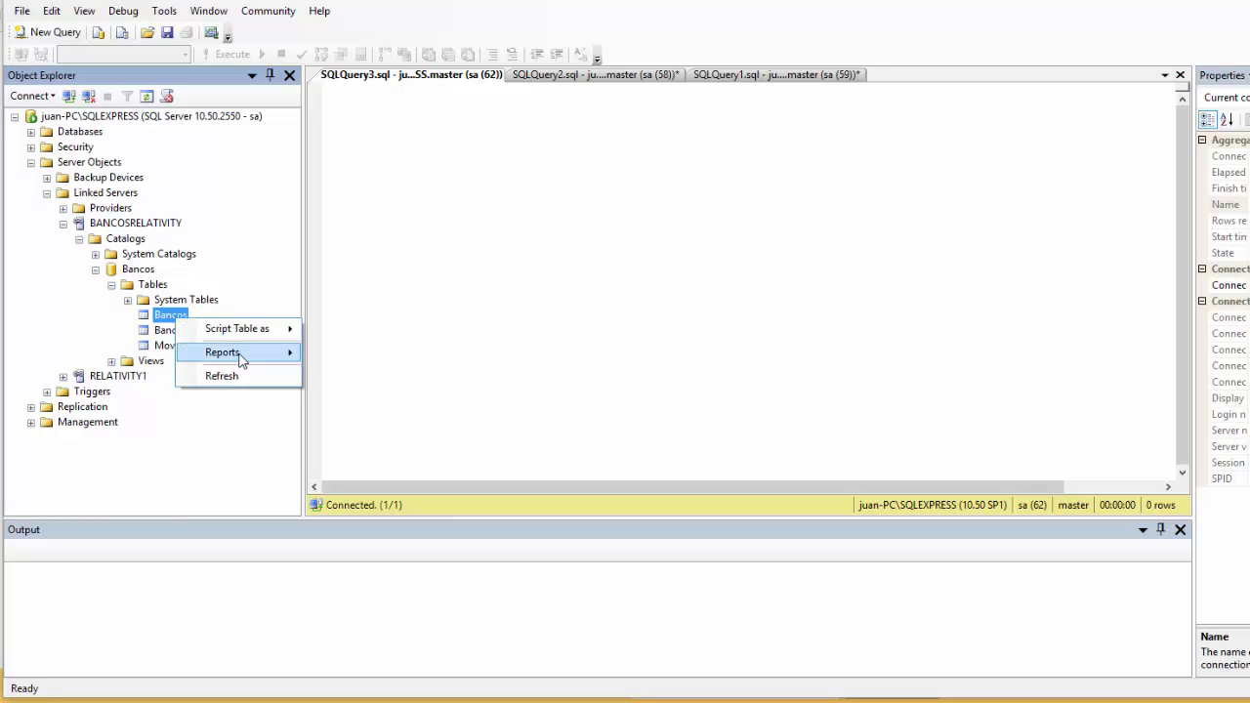
mouse_move(265, 333)
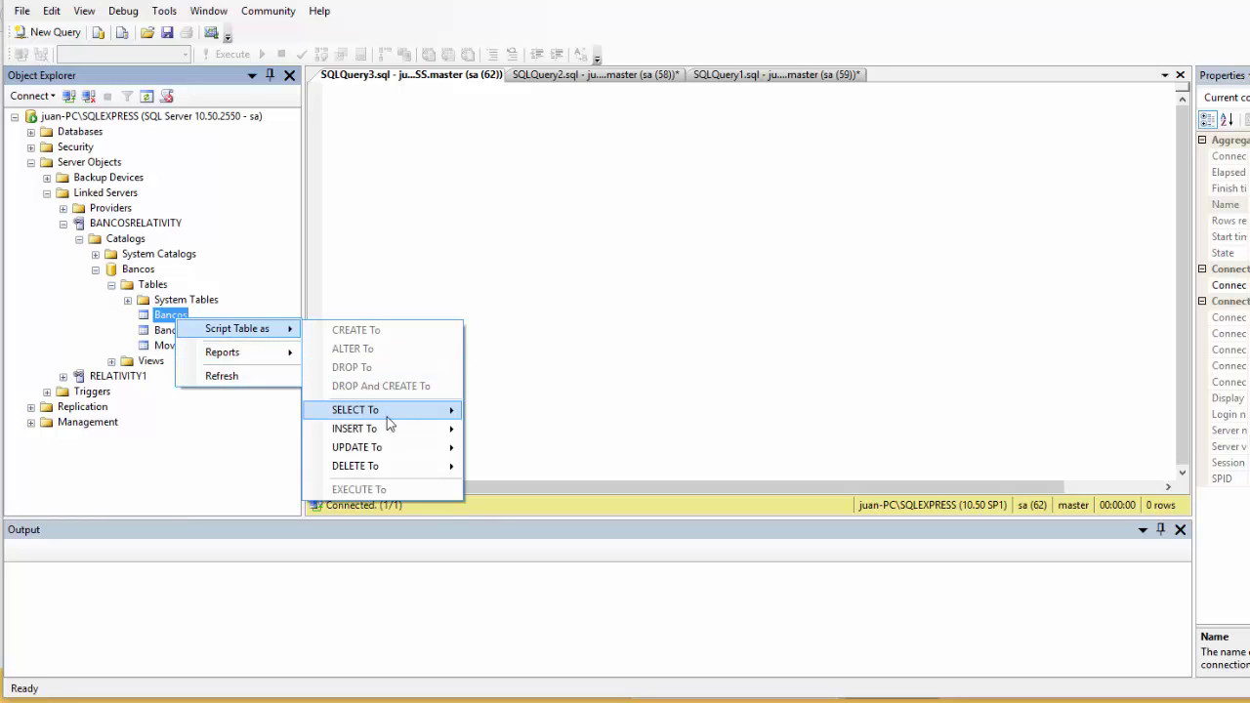
mouse_move(388, 418)
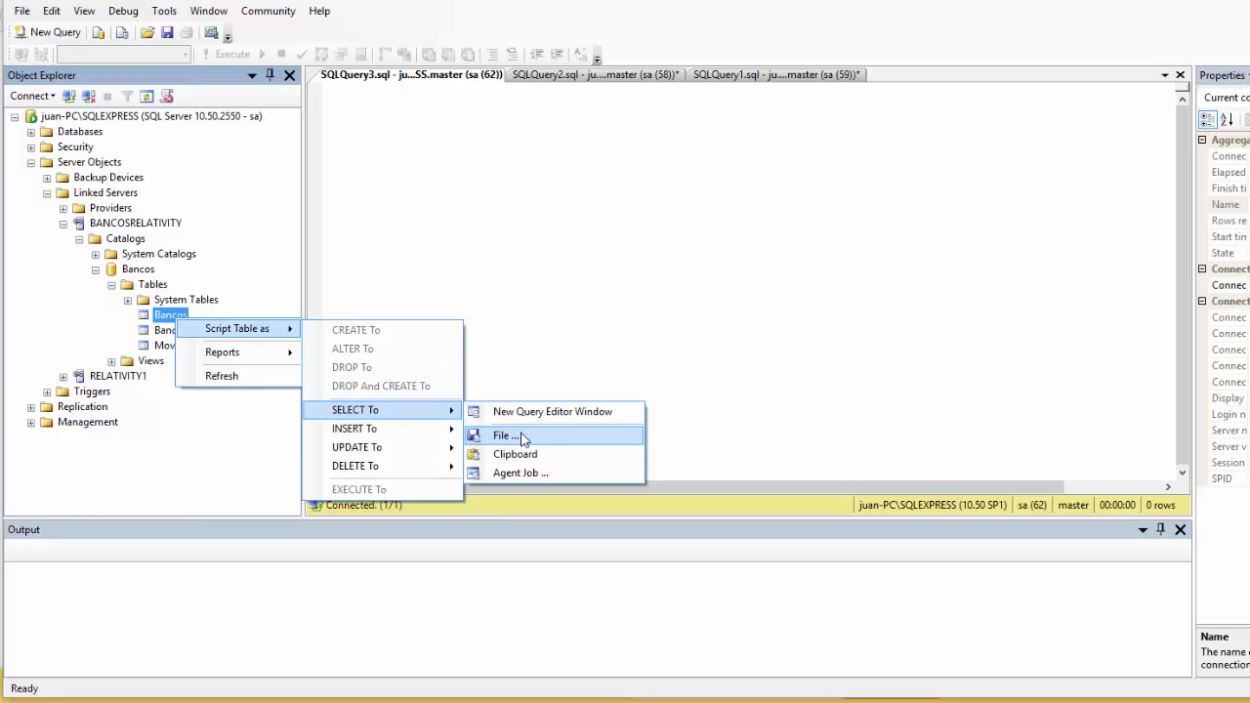
click(538, 412)
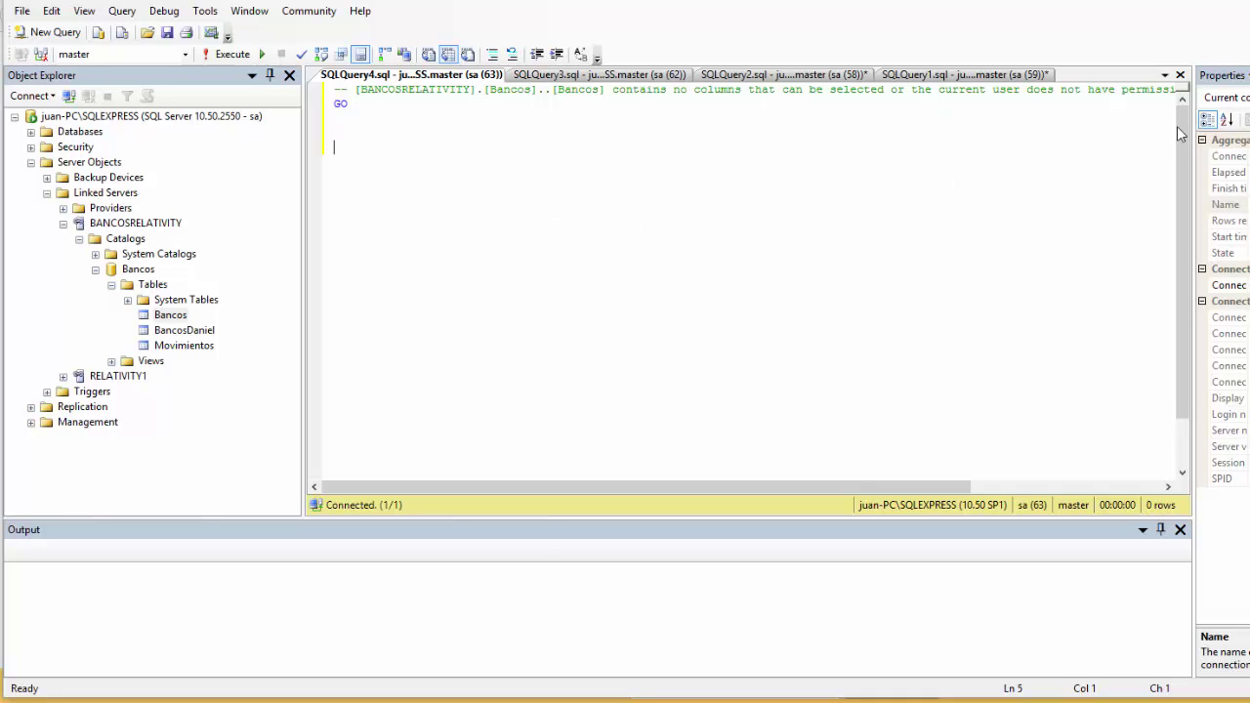
click(1180, 74)
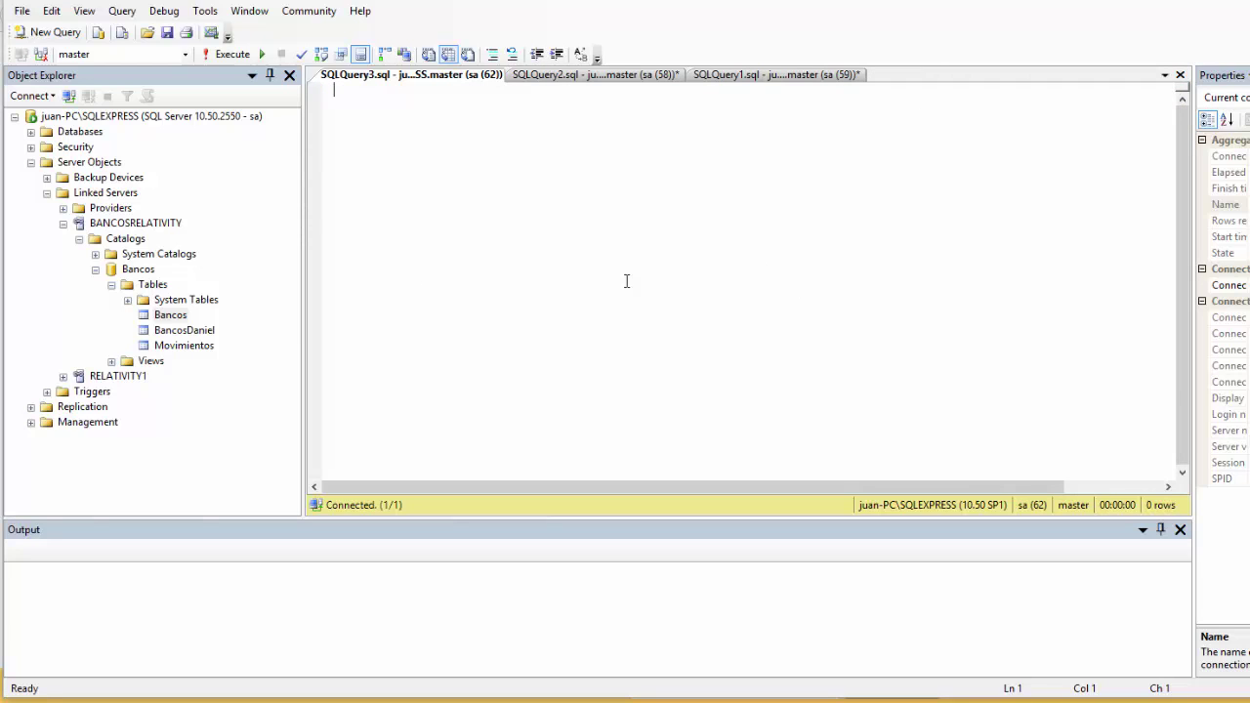
Step: Run exec sp_tables_ex 'BANCOSRELATIVITY' to list the linked server's tables, and bring up the query Select * from BANCOSRELATIVITY...Bancos
click(758, 78)
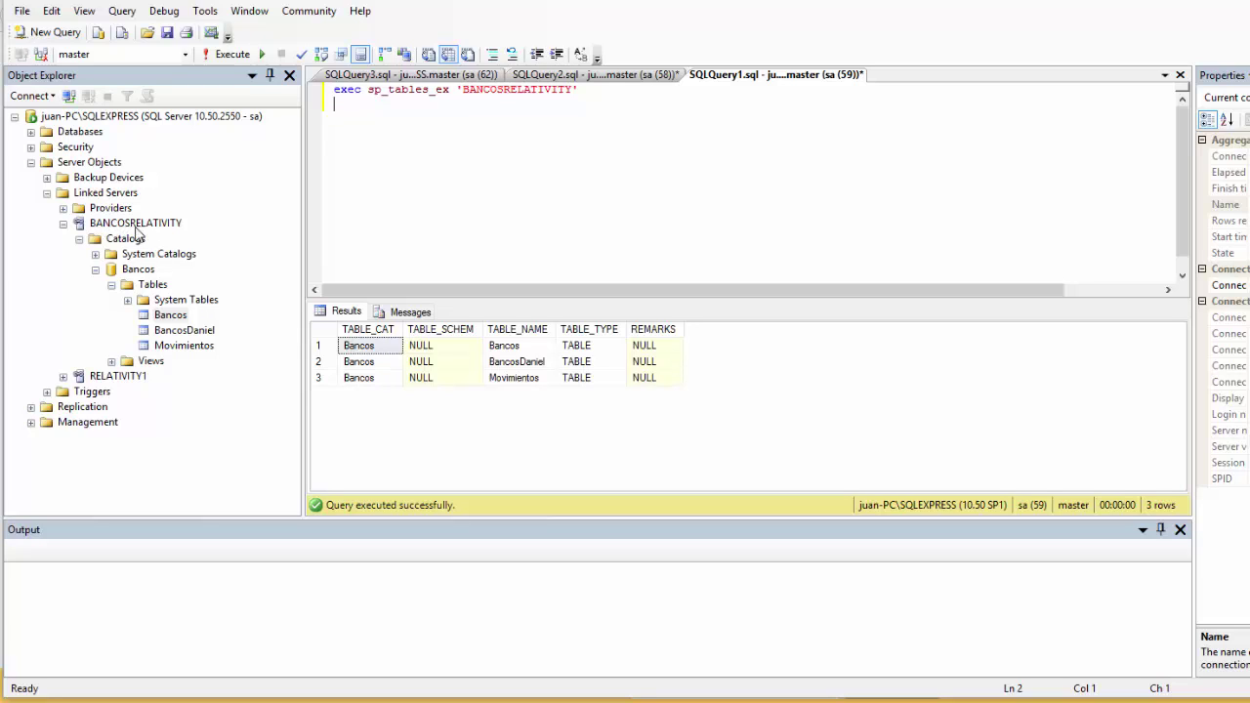
click(230, 54)
click(610, 84)
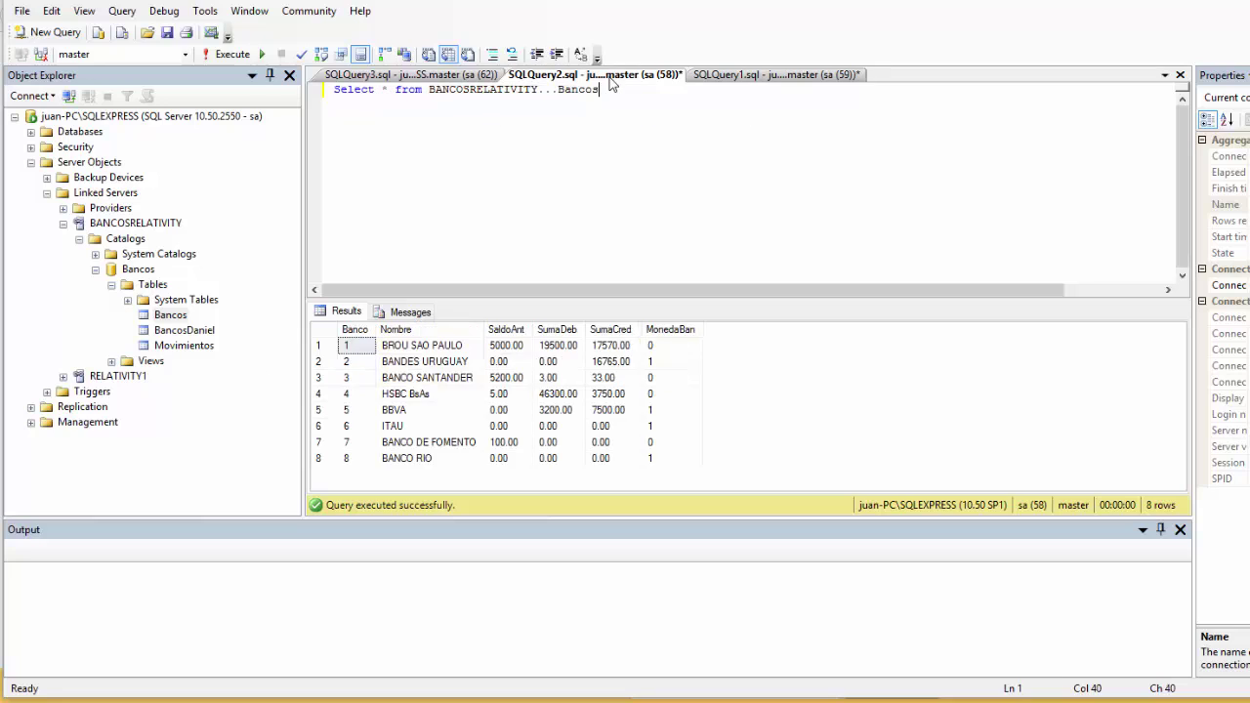